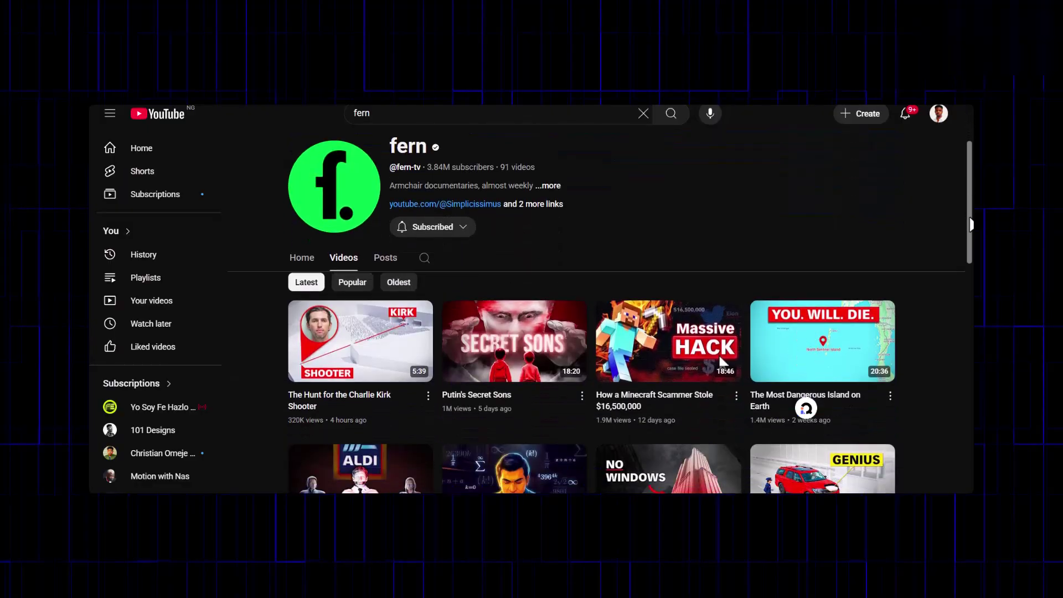
- Bring up an empty new ChatGPT 5 chat ready for a request
{"action": "left_click_drag", "start_coordinate": [969, 224], "coordinate": [972, 437]}
{"action": "scroll", "coordinate": [972, 437], "scroll_direction": "down", "scroll_amount": 8}
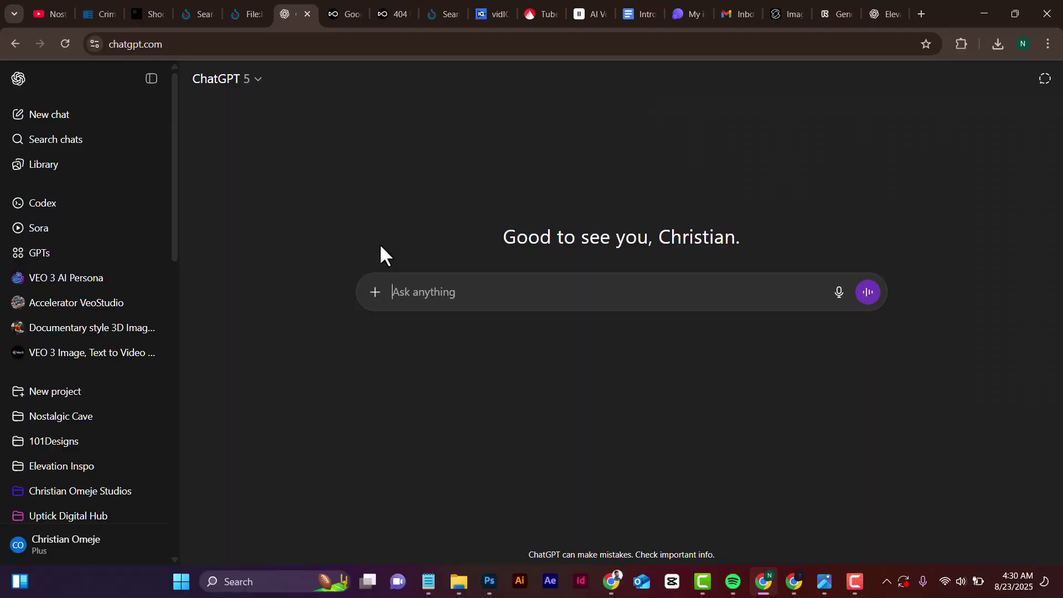
- Find 'Documentary style 3D image generator' in the GPT directory and start a chat with it
{"action": "left_click", "coordinate": [93, 255]}
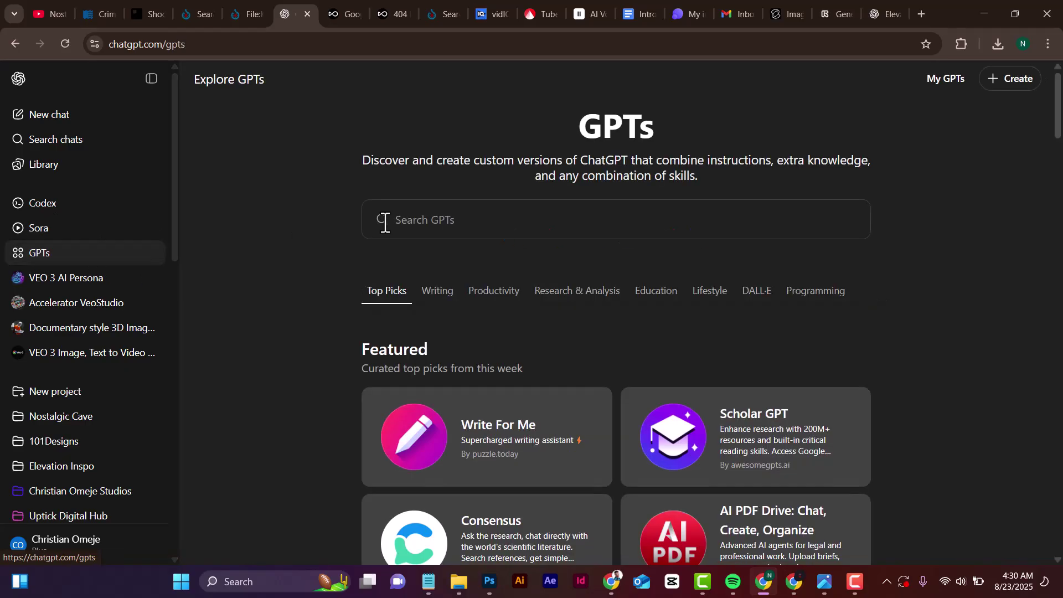
{"action": "left_click", "coordinate": [440, 220]}
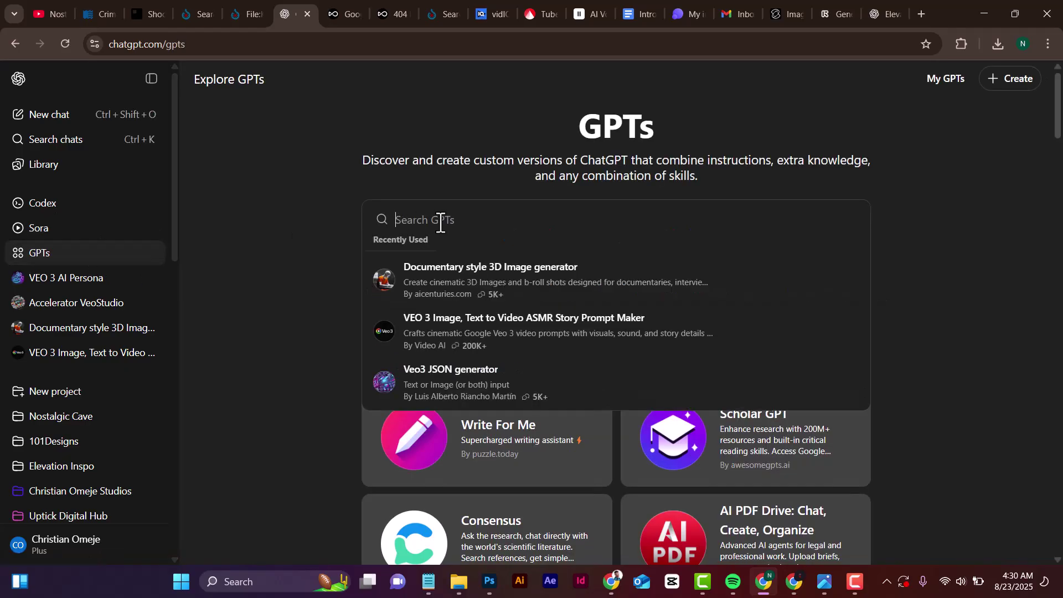
{"action": "type", "text": "Documentary style 3D image generator"}
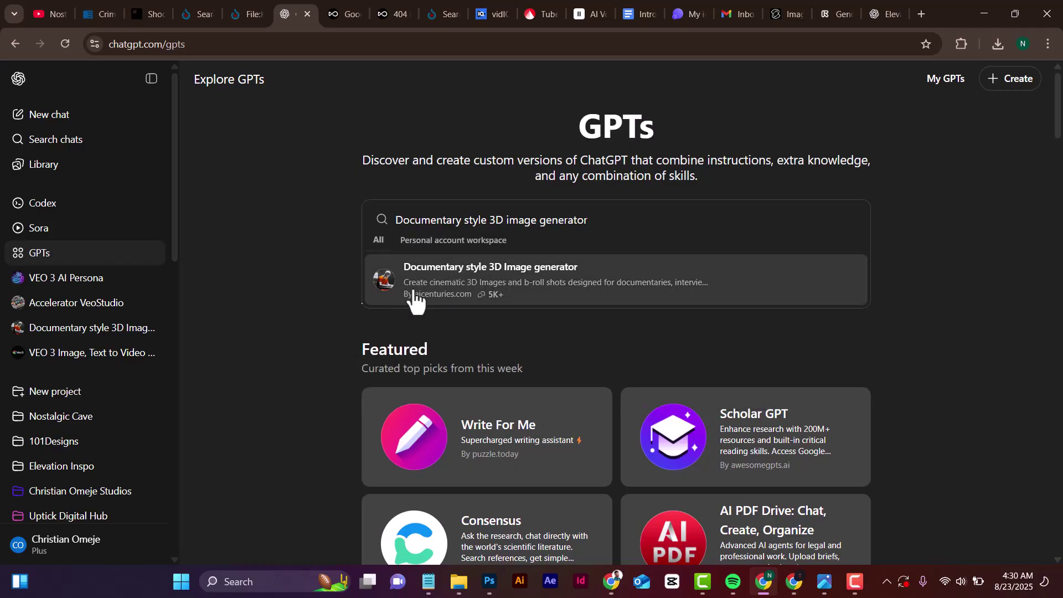
{"action": "left_click", "coordinate": [505, 277]}
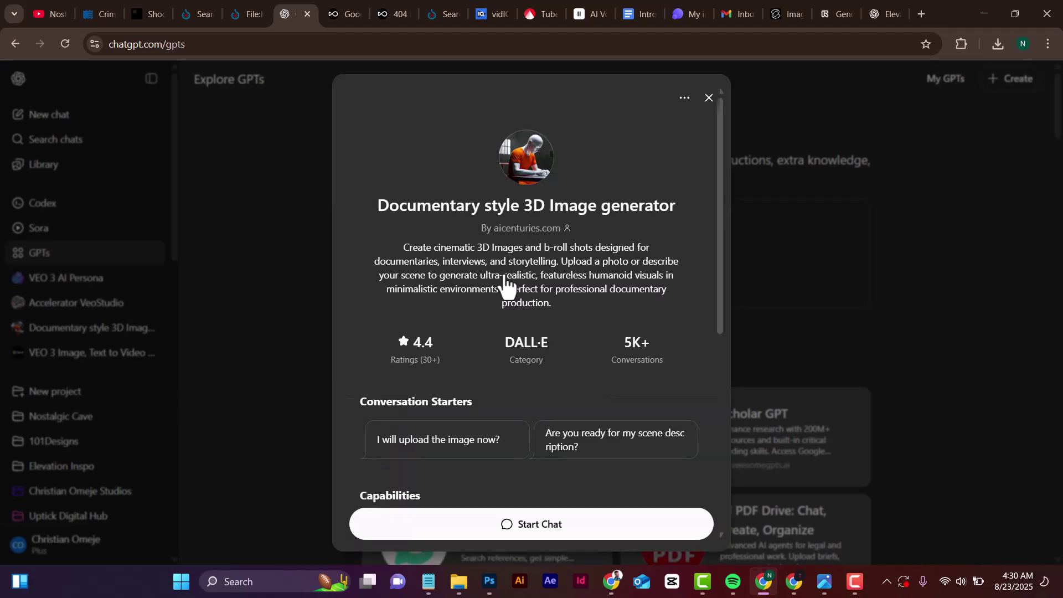
{"action": "scroll", "coordinate": [722, 255], "scroll_direction": "down", "scroll_amount": 2}
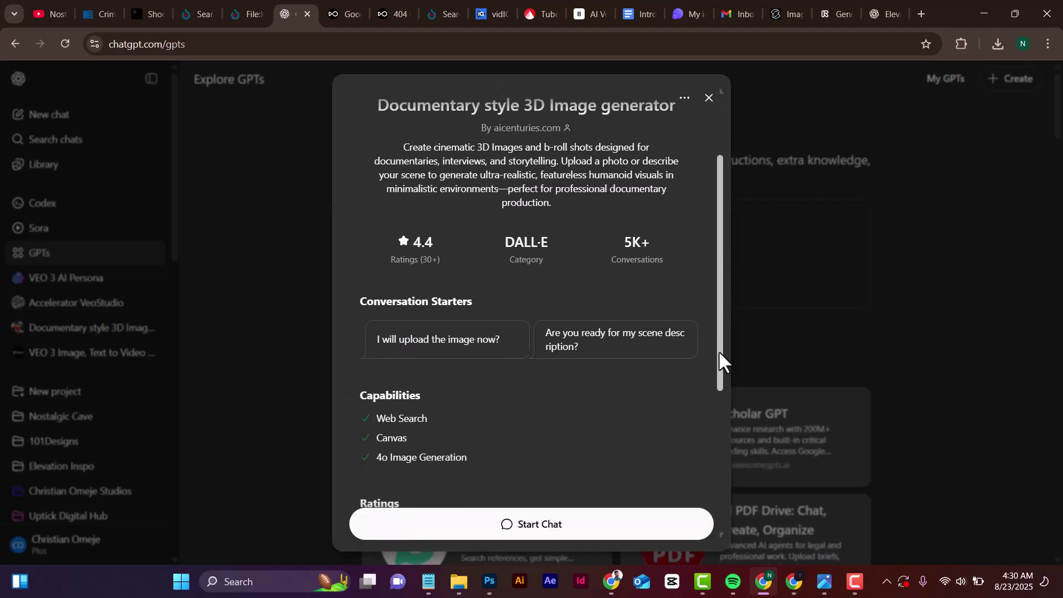
{"action": "left_click_drag", "start_coordinate": [718, 351], "coordinate": [715, 498]}
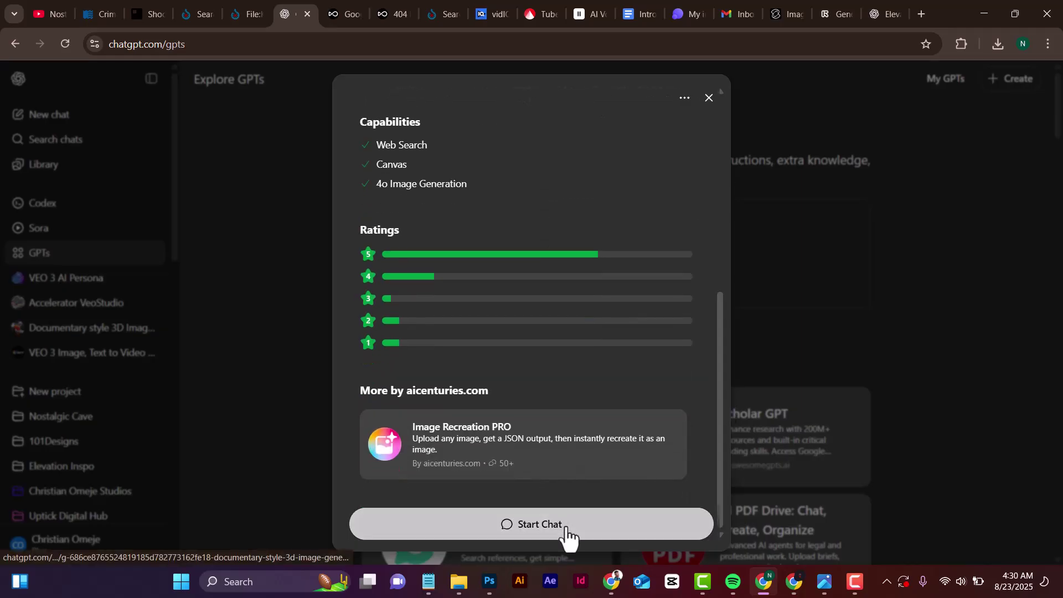
{"action": "left_click", "coordinate": [565, 534]}
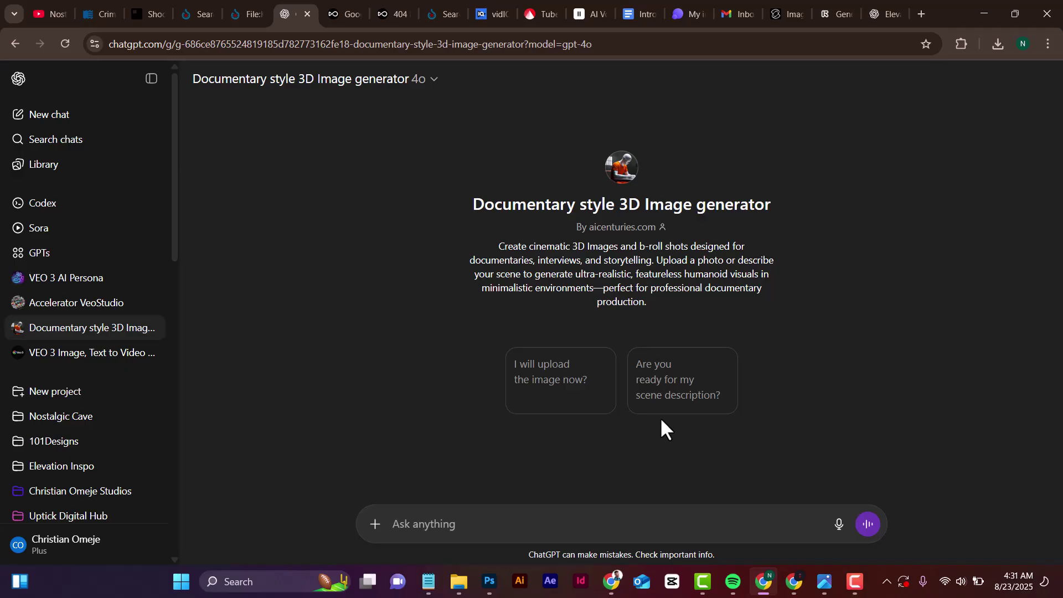
- Paste the boxing-ring boxer photo into the message box and send it to the GPT
{"action": "key", "text": "ctrl+v"}
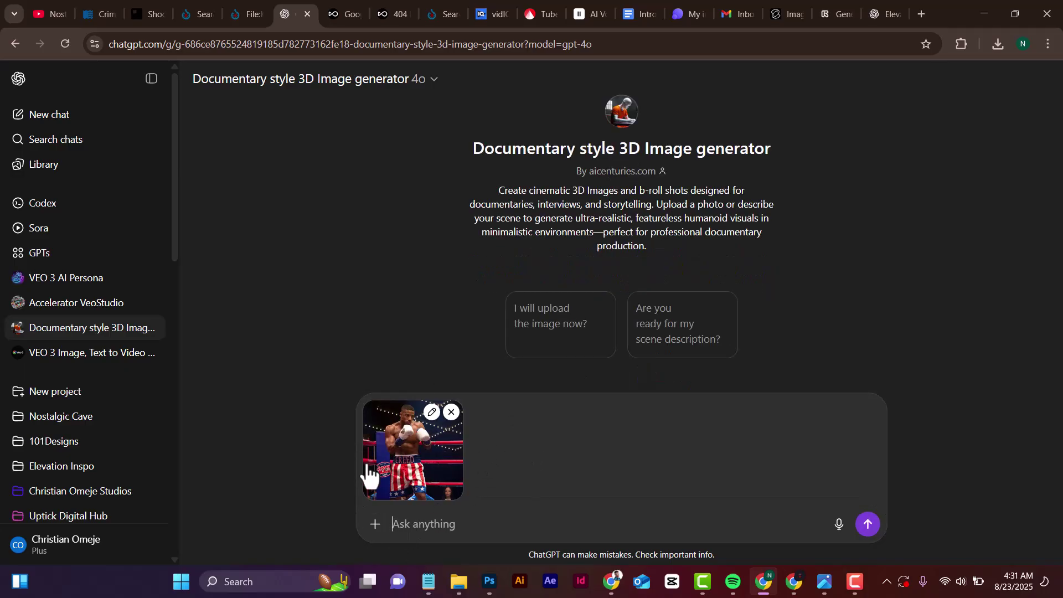
{"action": "left_click", "coordinate": [869, 530]}
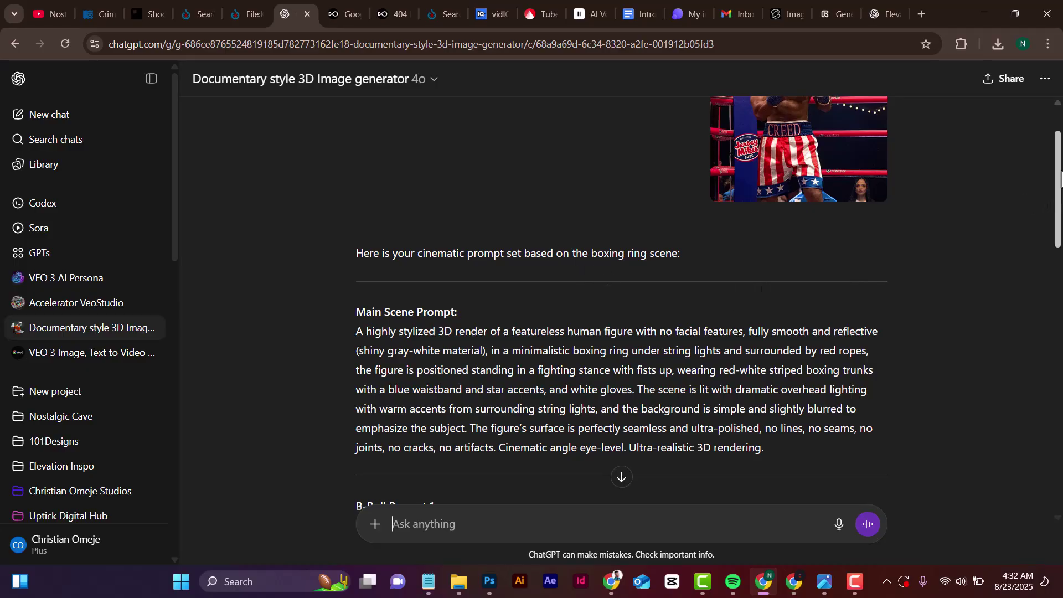
- Scroll through the Main Scene Prompt and B-Roll Prompts 1–4 in the GPT's reply
{"action": "left_click_drag", "start_coordinate": [1053, 178], "coordinate": [1057, 447]}
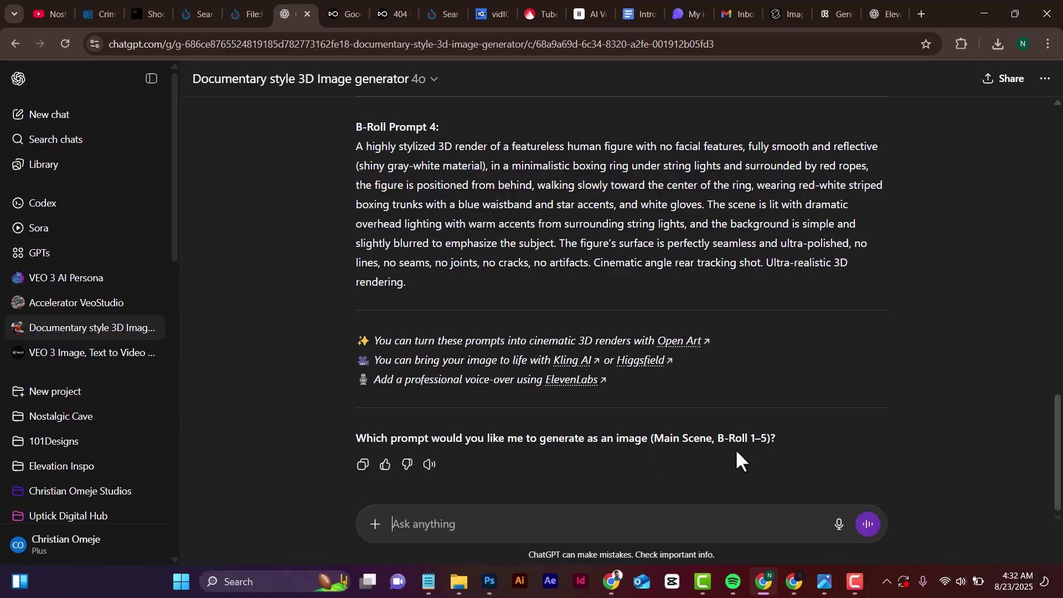
{"action": "left_click_drag", "start_coordinate": [1056, 438], "coordinate": [1056, 217]}
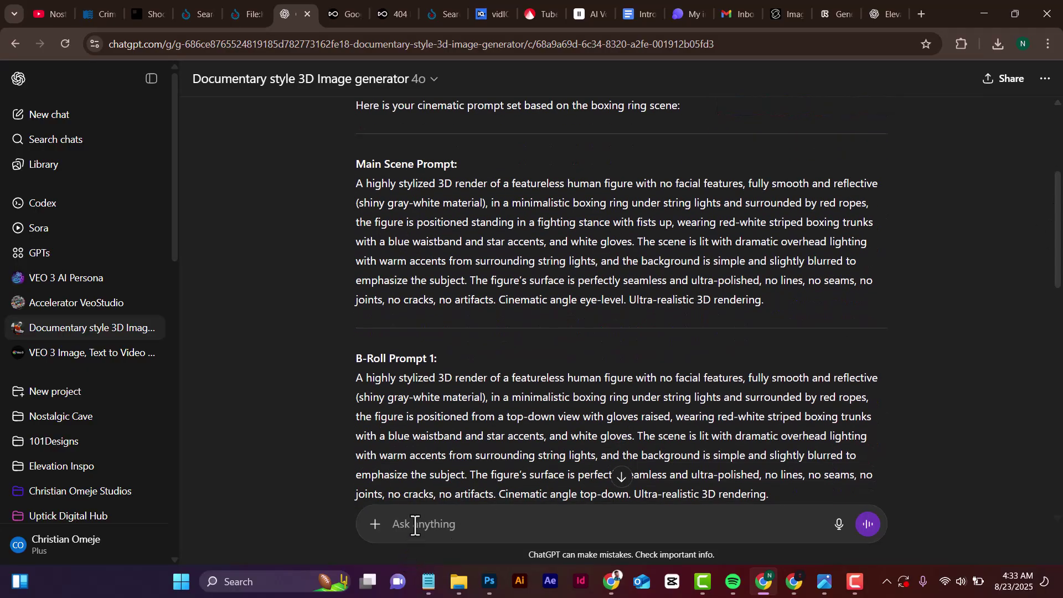
- Choose 'Scene 1' and rate the GPT four stars
{"action": "type", "text": "Scene"}
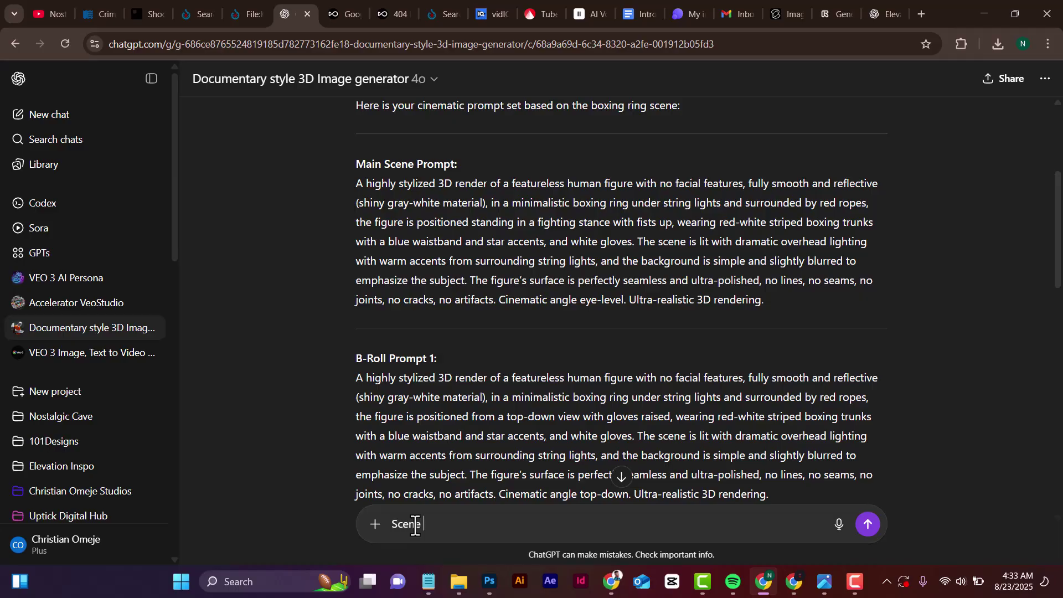
{"action": "type", "text": " 1"}
{"action": "key", "text": "Return"}
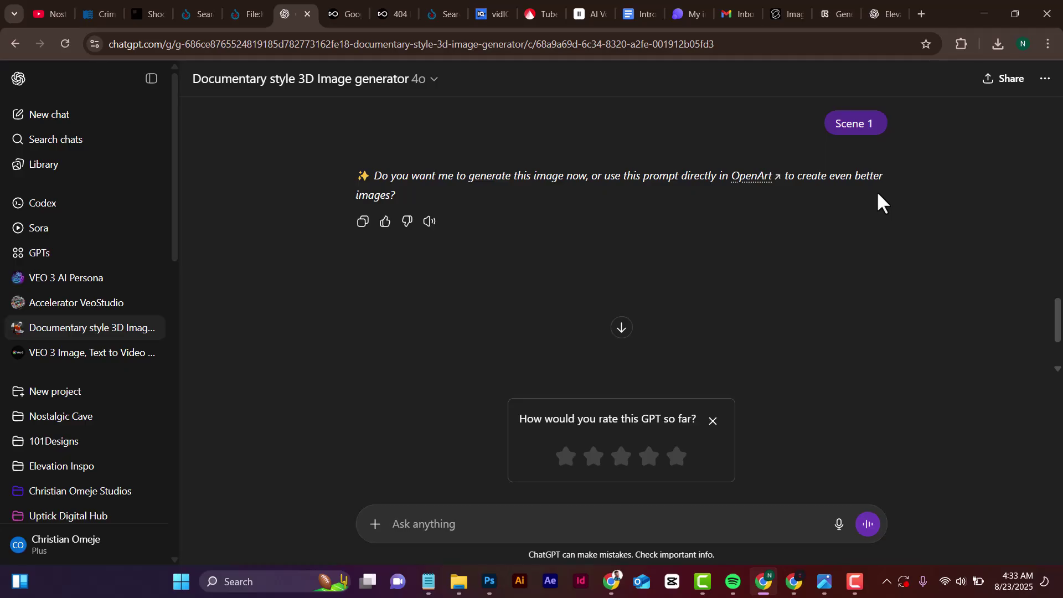
{"action": "left_click", "coordinate": [648, 457]}
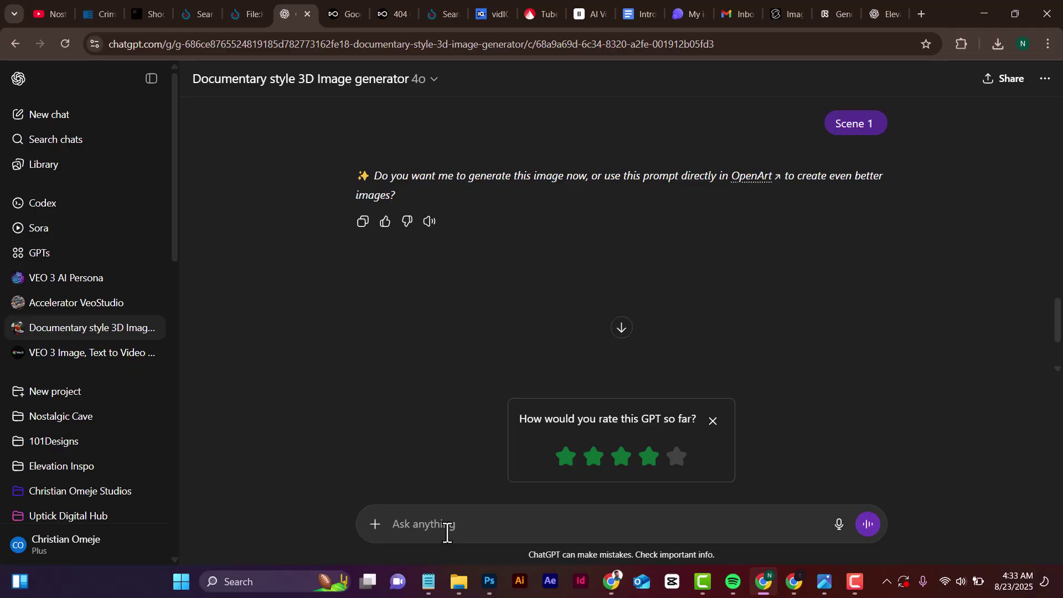
- Ask the GPT to 'Generate image' in a 16:9 aspect ratio
{"action": "type", "text": "Generate ima"}
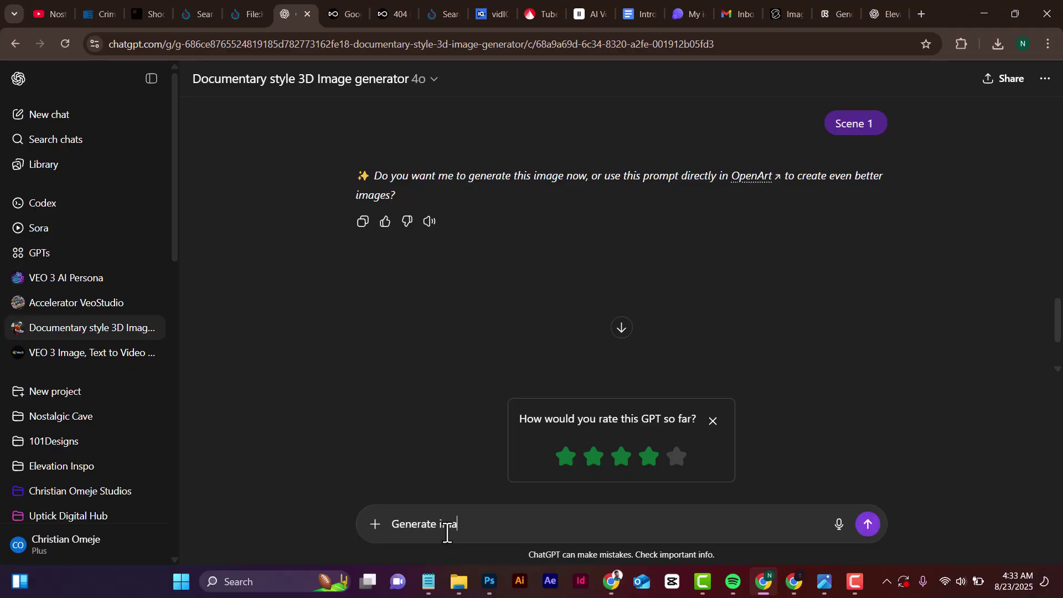
{"action": "type", "text": "ge"}
{"action": "key", "text": "Return"}
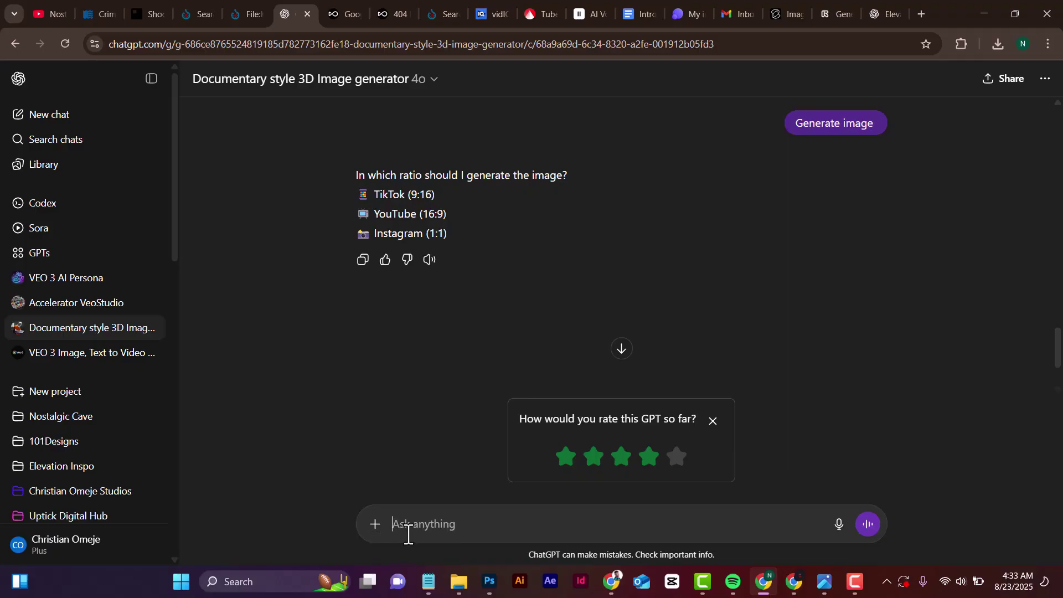
{"action": "type", "text": "16"}
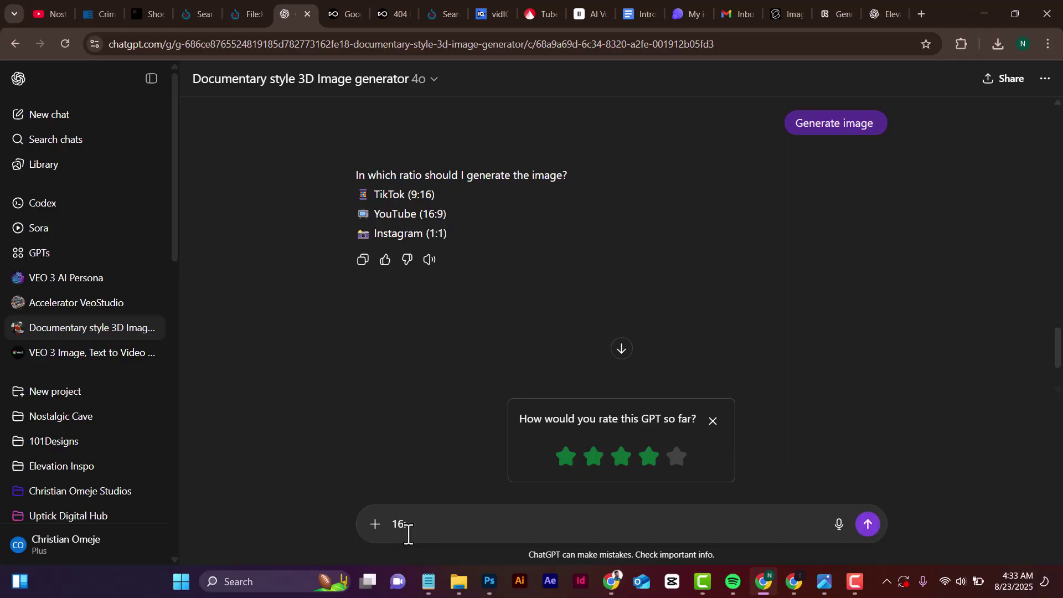
{"action": "type", "text": ":9"}
{"action": "key", "text": "Return"}
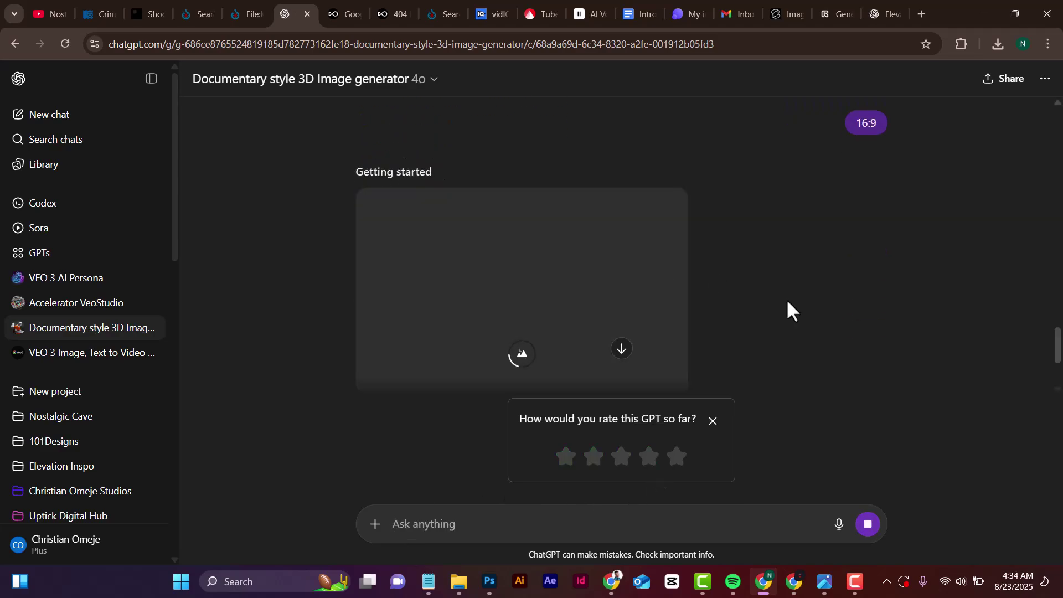
- View the generated boxer image full-size, close it, and open a new chat with the GPT
{"action": "left_click_drag", "start_coordinate": [1055, 339], "coordinate": [1058, 363]}
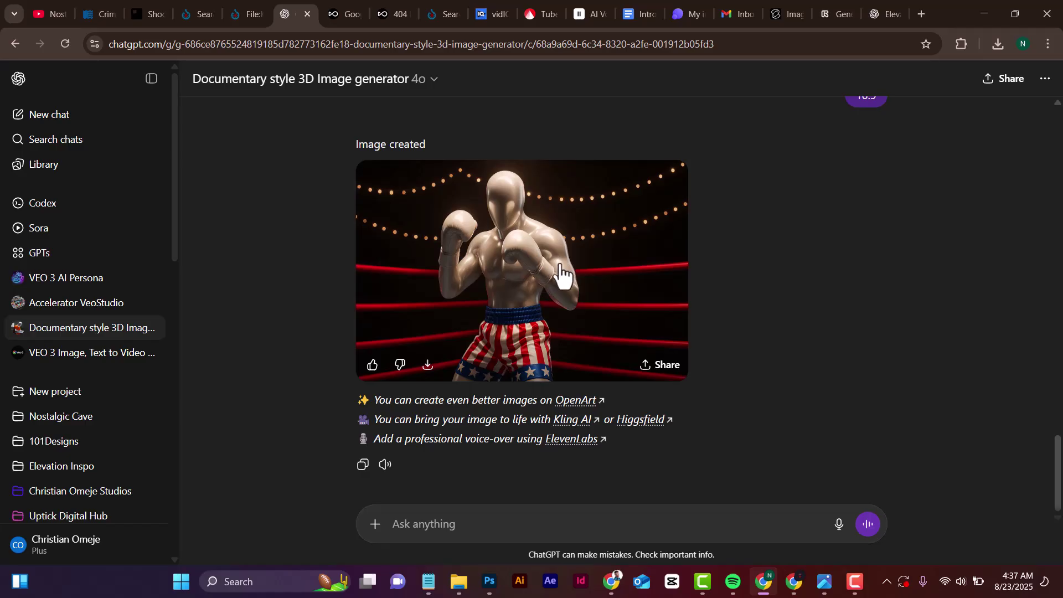
{"action": "left_click", "coordinate": [575, 264]}
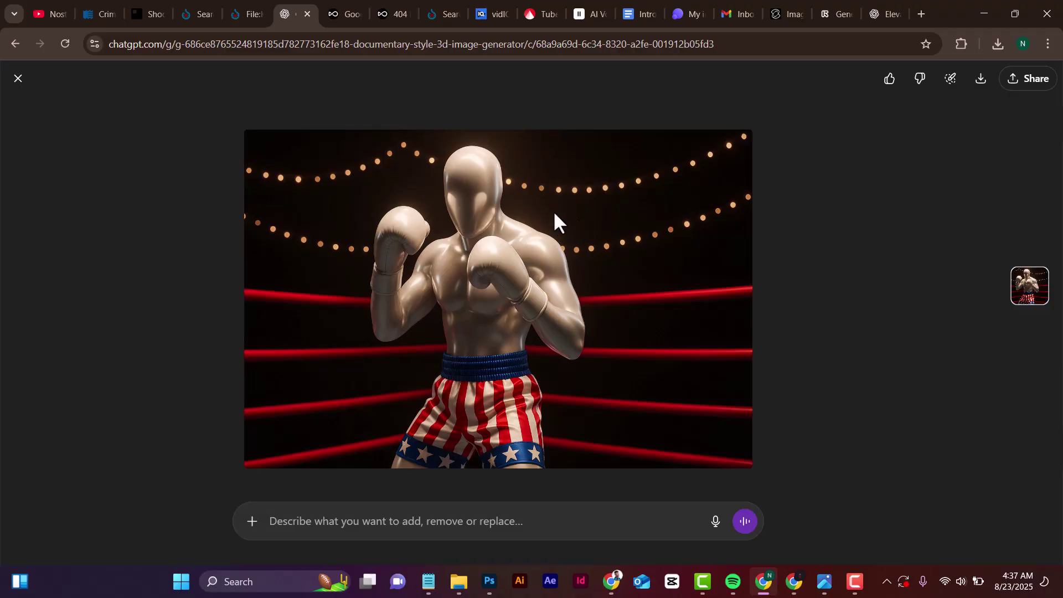
{"action": "left_click", "coordinate": [17, 79]}
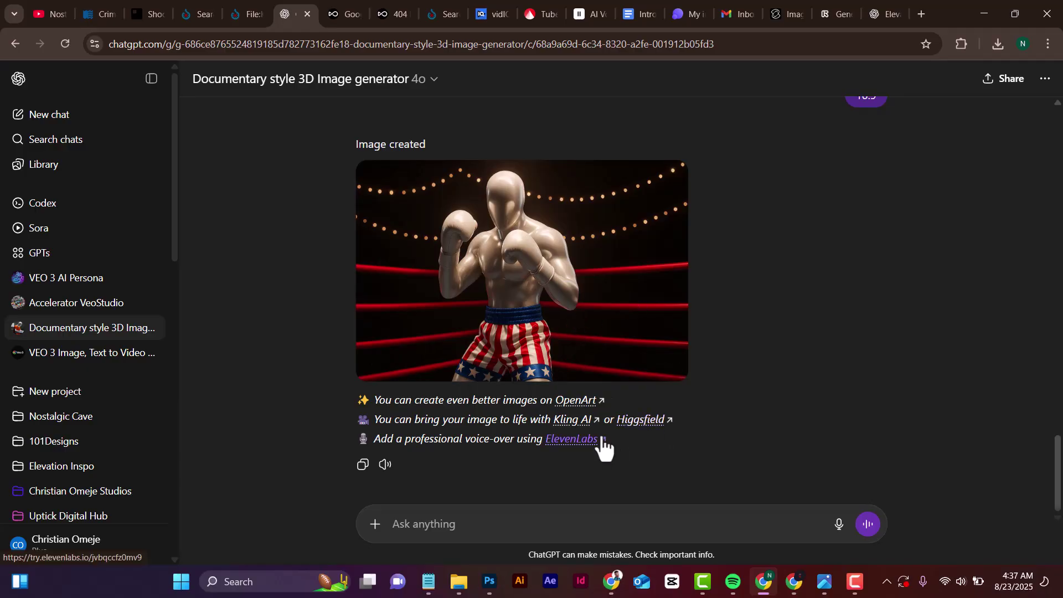
{"action": "key", "text": "ctrl+shift+o"}
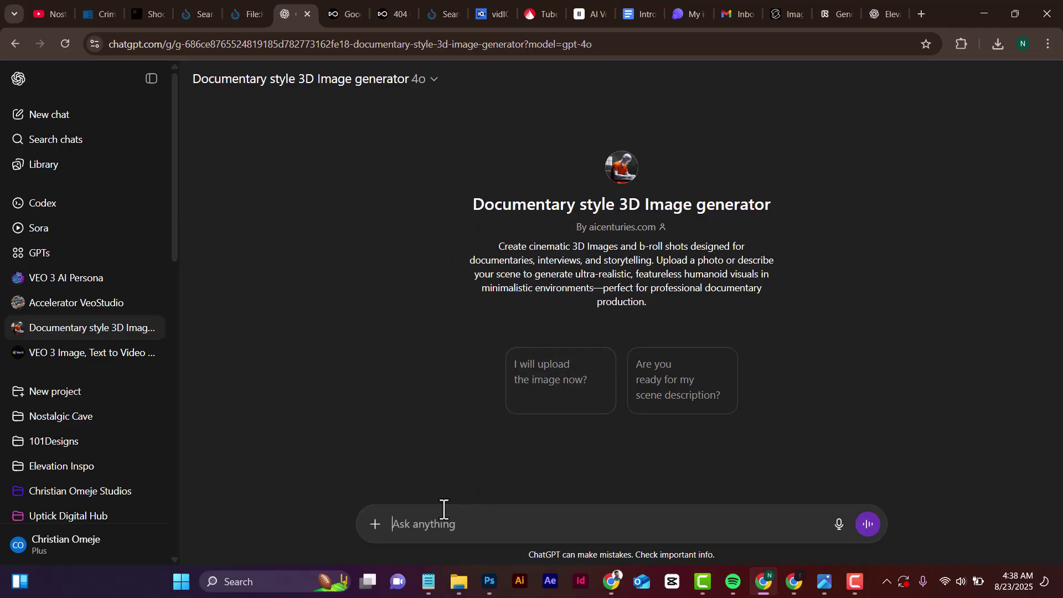
- Paste and send the 'Armed robber unlocking a safe' scene request to the GPT
{"action": "left_click", "coordinate": [411, 523]}
{"action": "key", "text": "ctrl"}
{"action": "type", "text": "Armed robber unlocking a safe"}
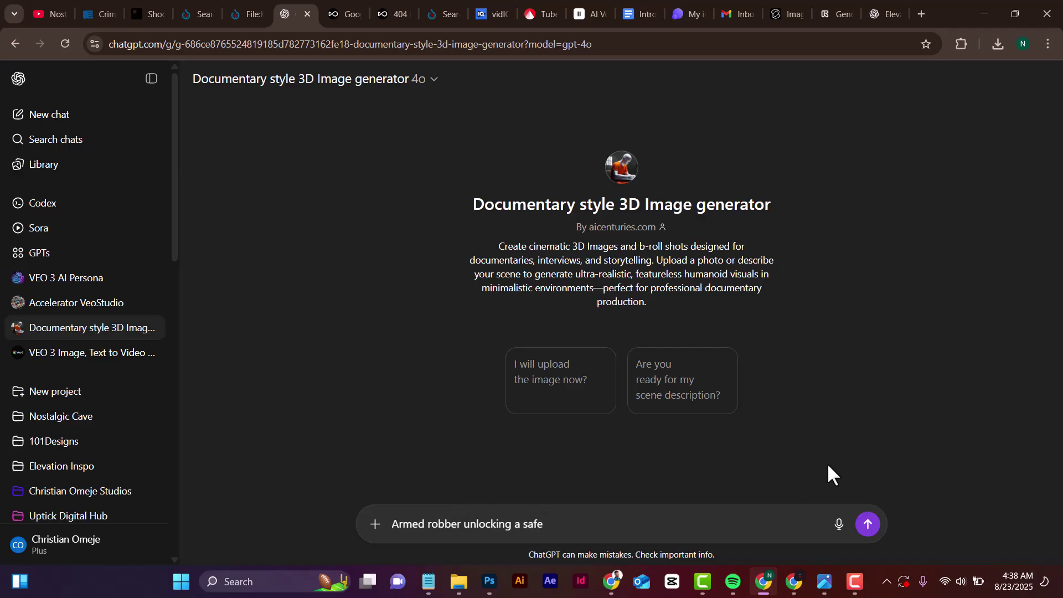
{"action": "left_click", "coordinate": [868, 526]}
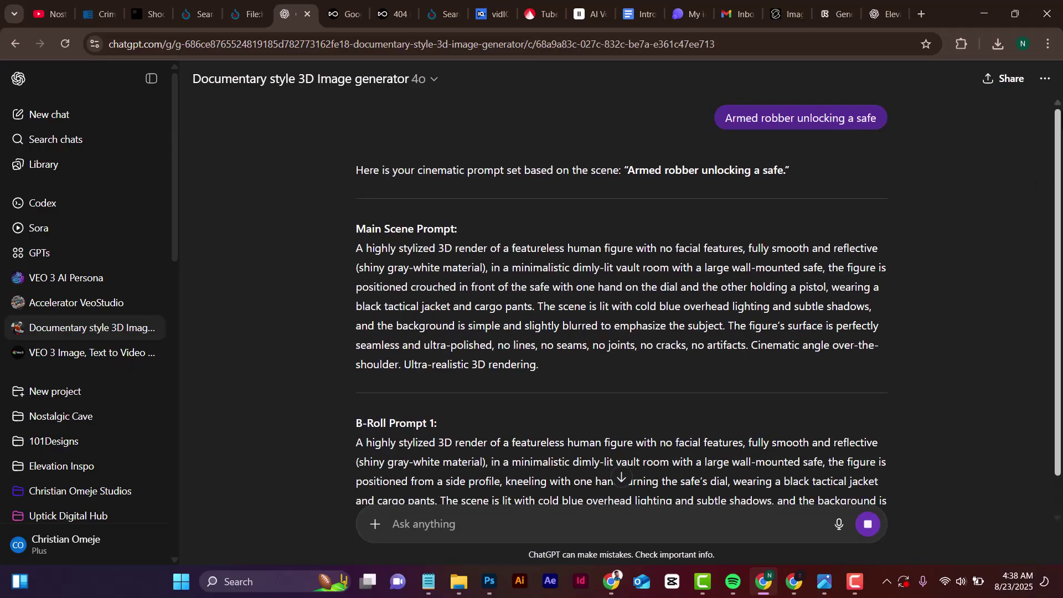
{"action": "mouse_move", "coordinate": [1052, 143]}
{"action": "left_mouse_down"}
{"action": "mouse_move", "coordinate": [1058, 193]}
{"action": "mouse_move", "coordinate": [1059, 158]}
{"action": "left_mouse_up"}
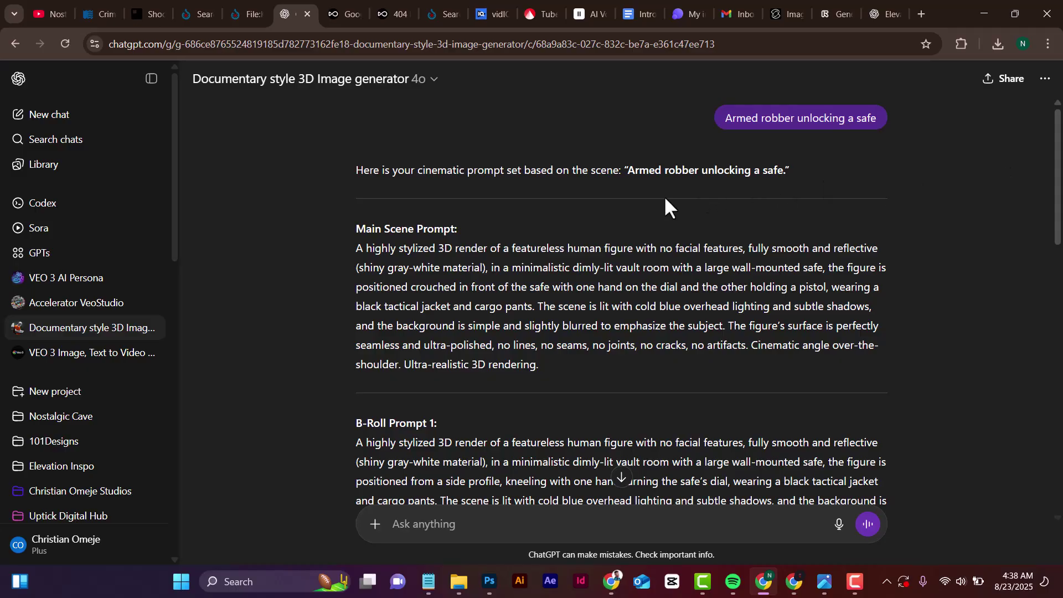
{"action": "left_click_drag", "start_coordinate": [1055, 133], "coordinate": [1058, 202]}
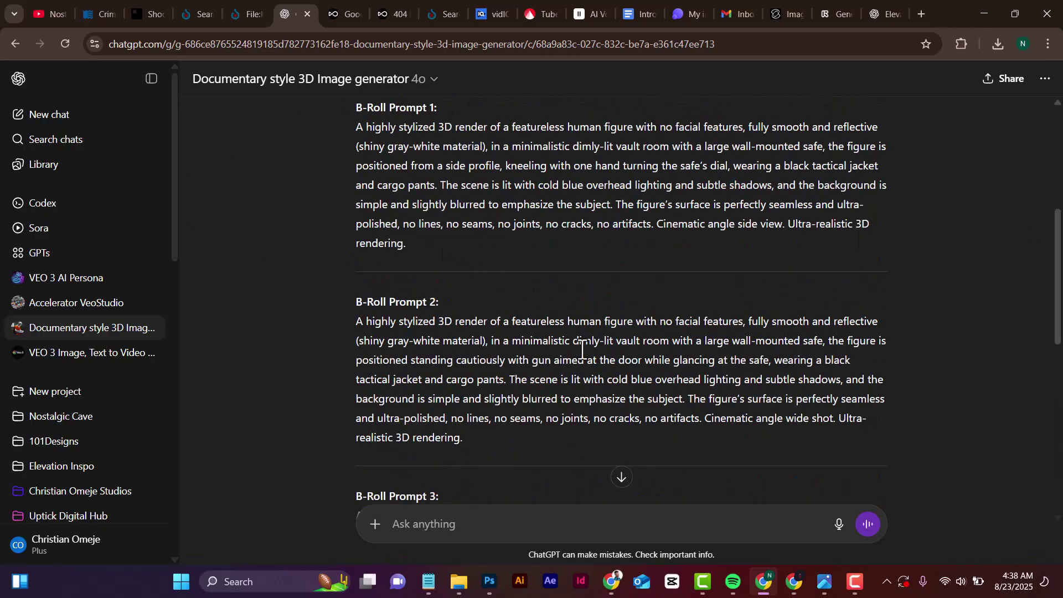
{"action": "scroll", "coordinate": [636, 277], "scroll_direction": "up", "scroll_amount": 5}
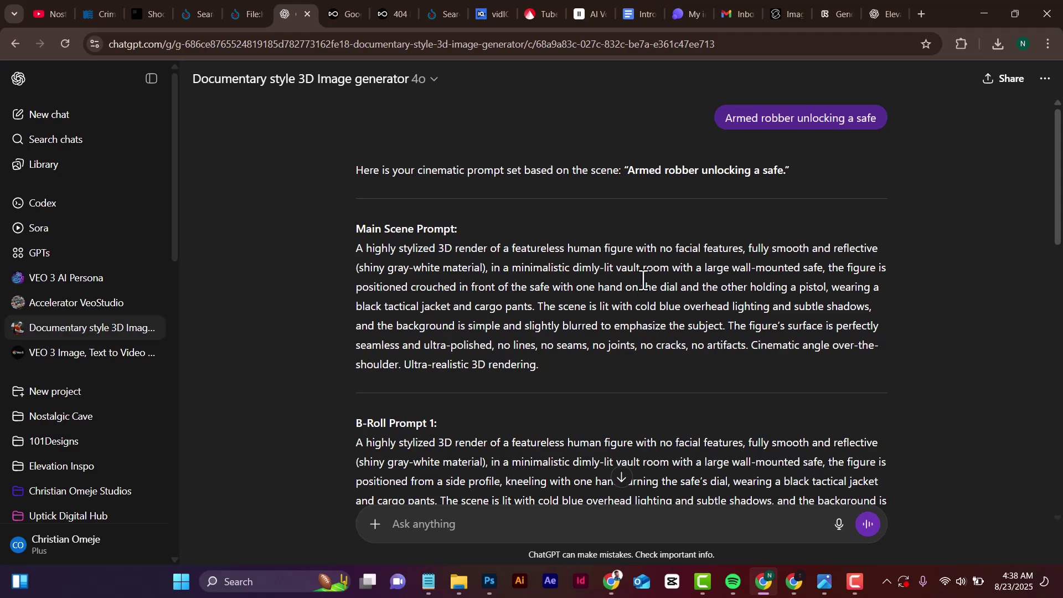
{"action": "scroll", "coordinate": [639, 277], "scroll_direction": "down", "scroll_amount": 4}
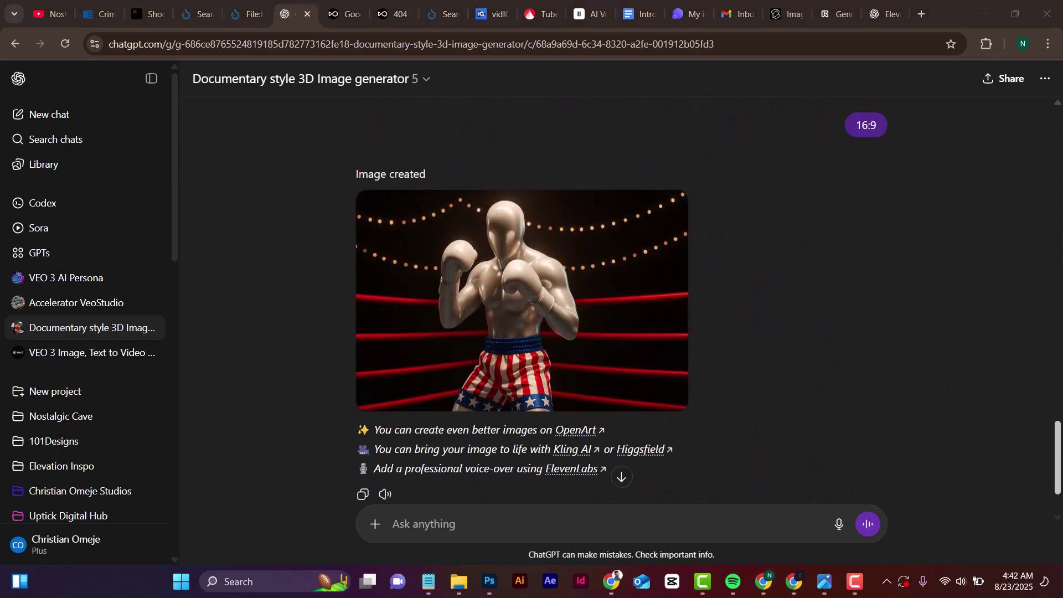
- Copy the full boxing-ring Main Scene Prompt text from the GPT's reply
{"action": "scroll", "coordinate": [1002, 442], "scroll_direction": "down", "scroll_amount": 1}
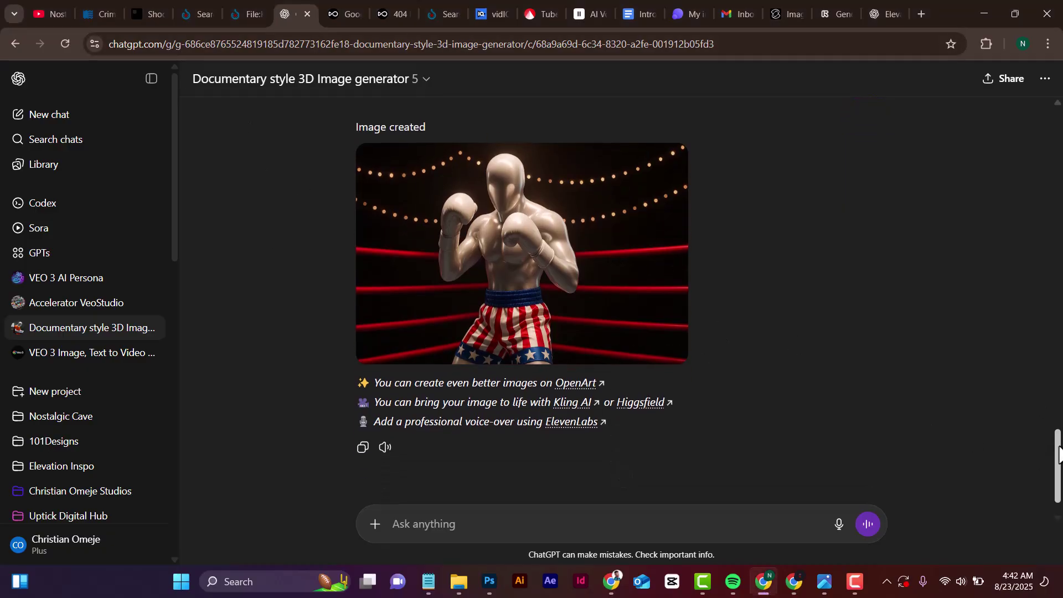
{"action": "left_click_drag", "start_coordinate": [1057, 465], "coordinate": [1059, 155]}
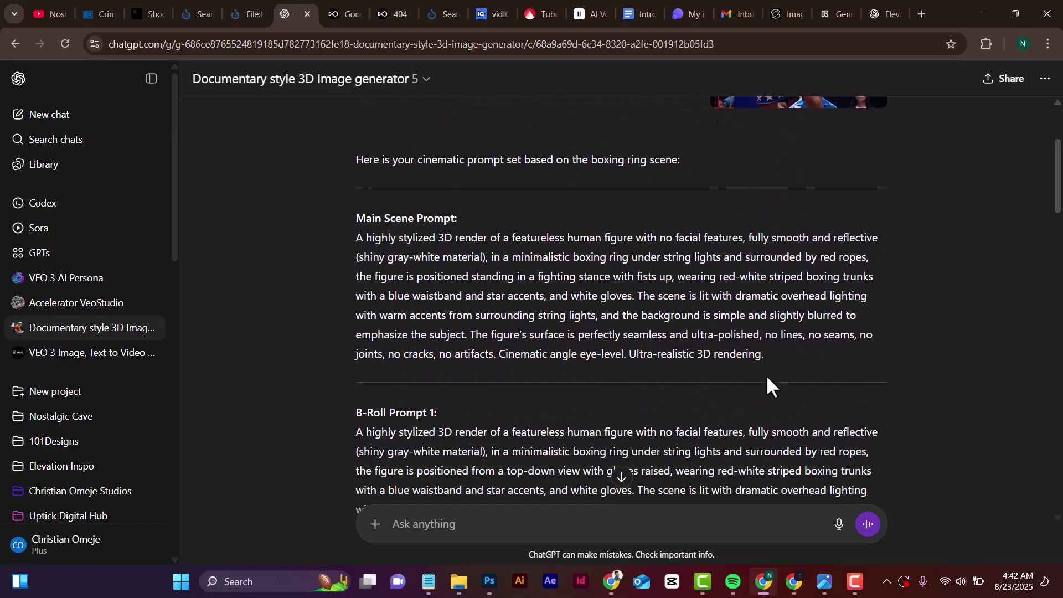
{"action": "left_click_drag", "start_coordinate": [742, 355], "coordinate": [353, 244]}
{"action": "right_click", "coordinate": [379, 244]}
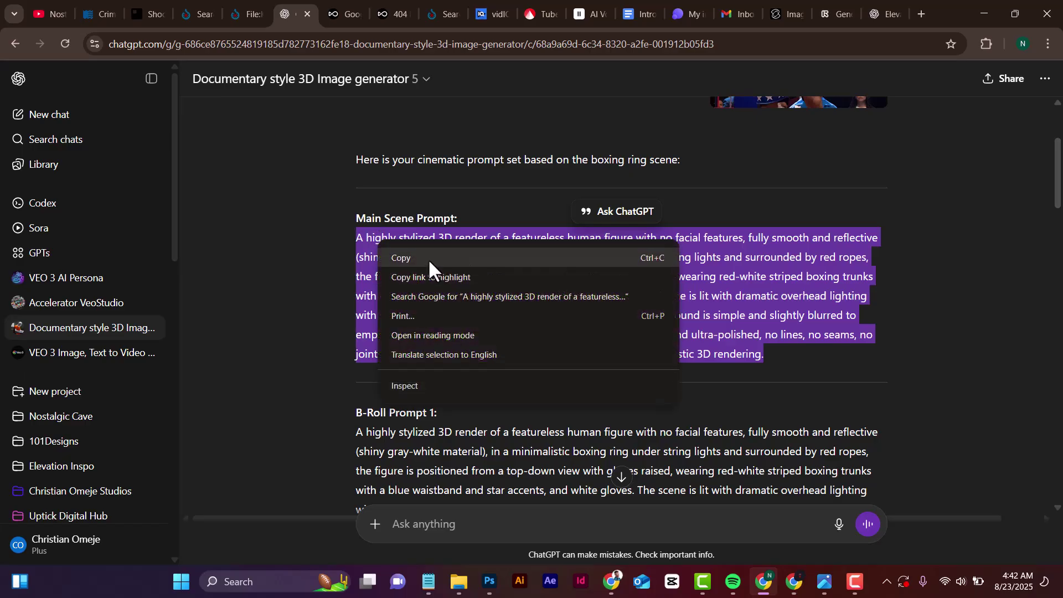
{"action": "left_click", "coordinate": [427, 258]}
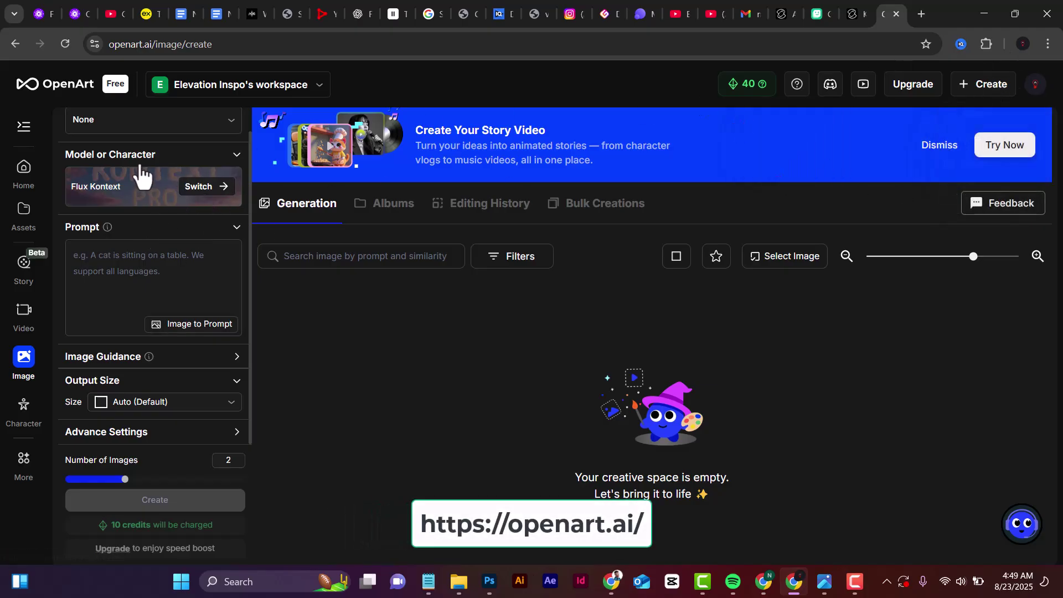
- Paste the copied featureless boxer Main Scene Prompt into OpenArt's prompt box
{"action": "scroll", "coordinate": [142, 173], "scroll_direction": "up", "scroll_amount": 1}
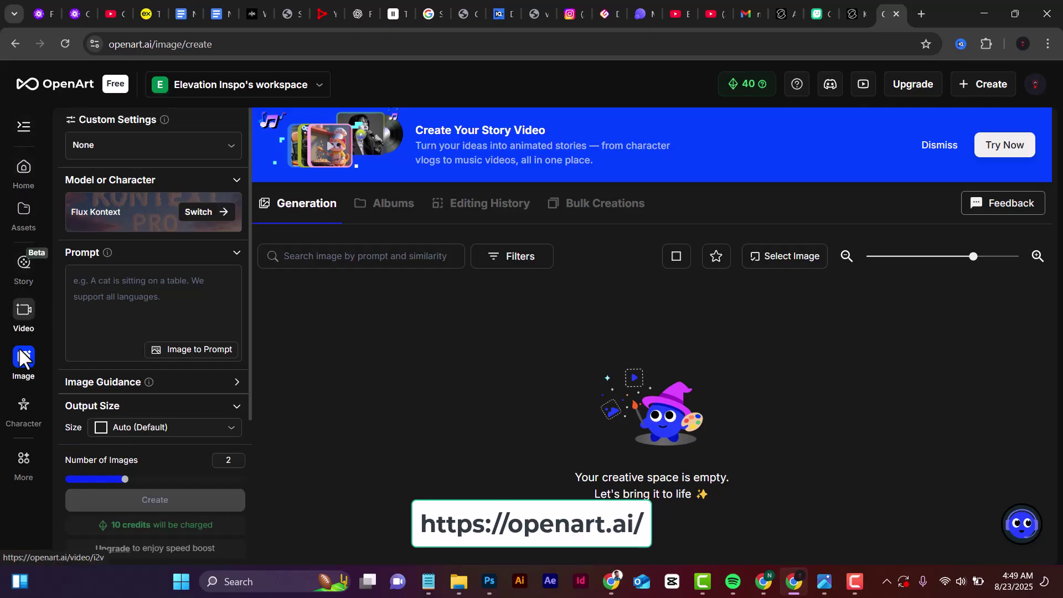
{"action": "left_click", "coordinate": [113, 286]}
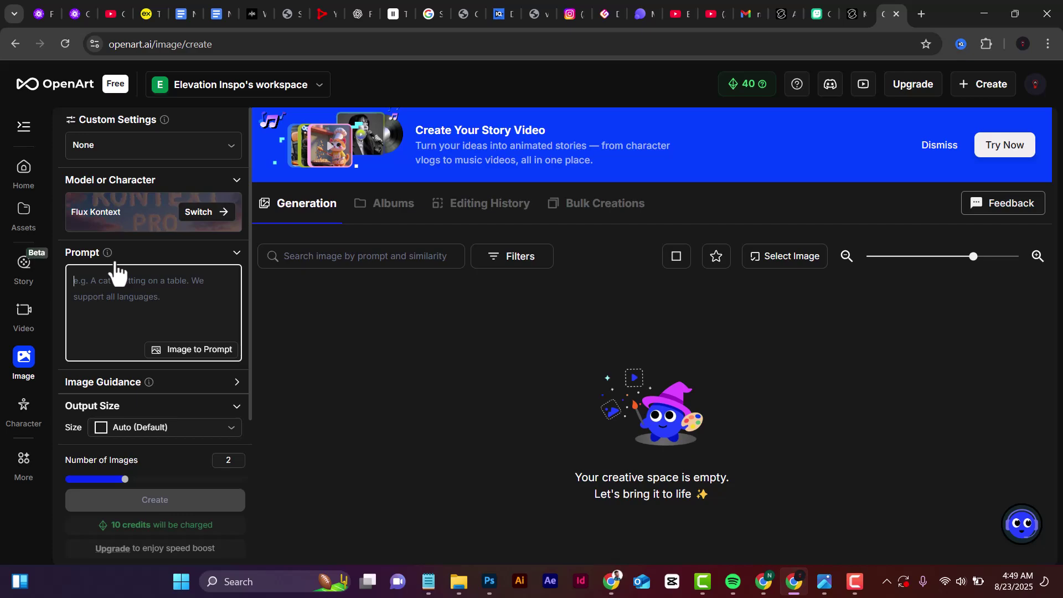
{"action": "key", "text": "ctrl+v"}
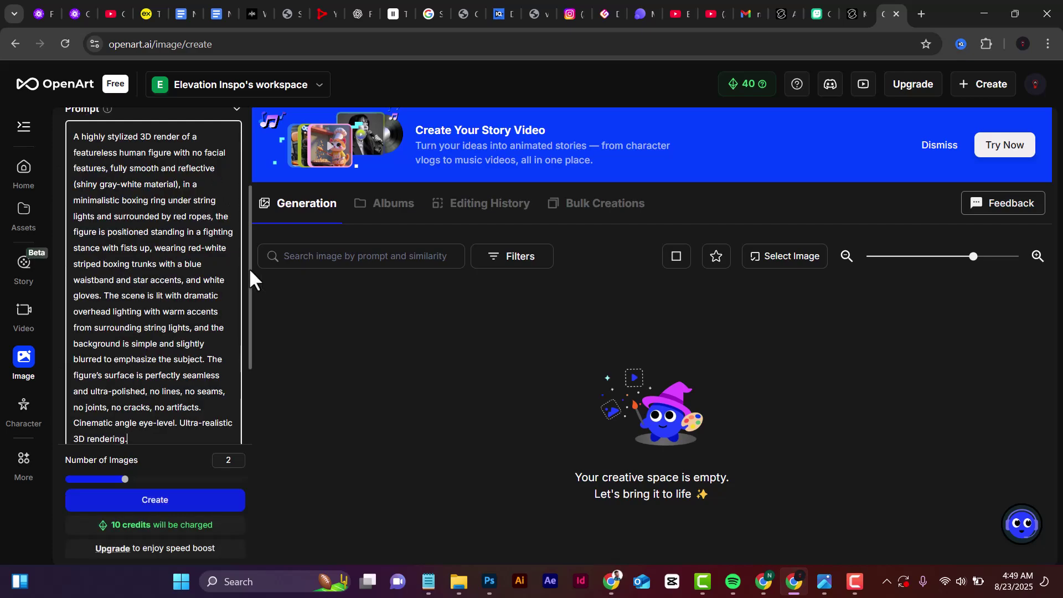
{"action": "left_click_drag", "start_coordinate": [248, 267], "coordinate": [251, 232]}
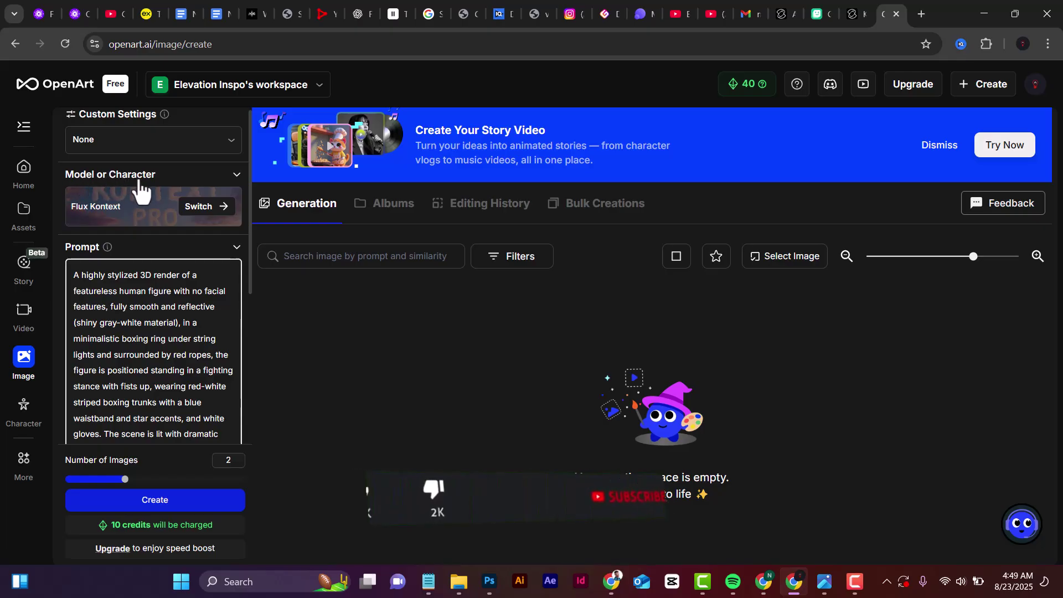
{"action": "left_click", "coordinate": [415, 265]}
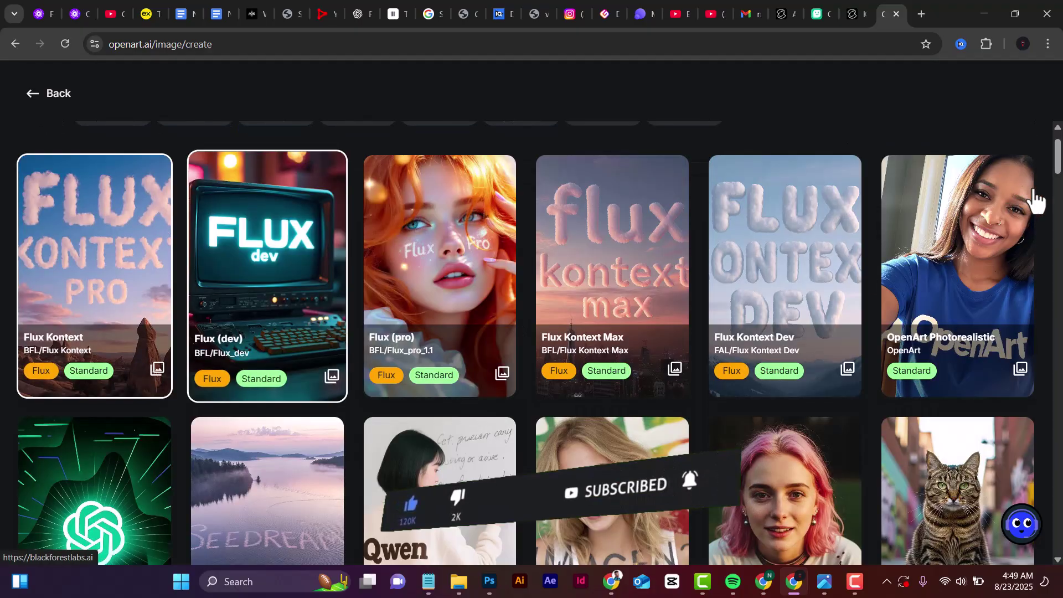
- Pick Imagen 3 from the model grid and return to the image settings
{"action": "scroll", "coordinate": [658, 382], "scroll_direction": "down", "scroll_amount": 3}
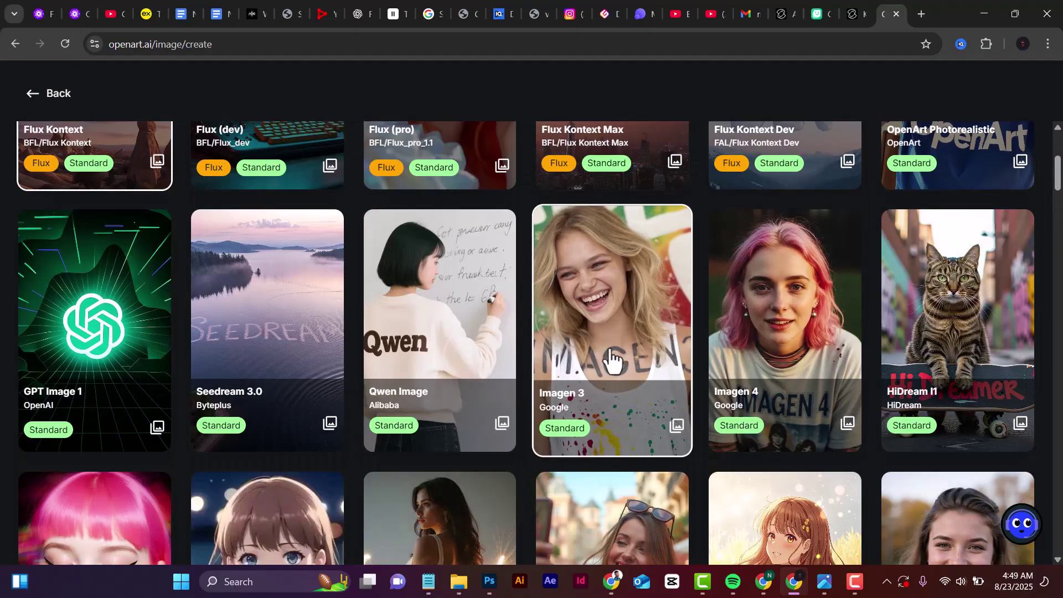
{"action": "left_click", "coordinate": [606, 406]}
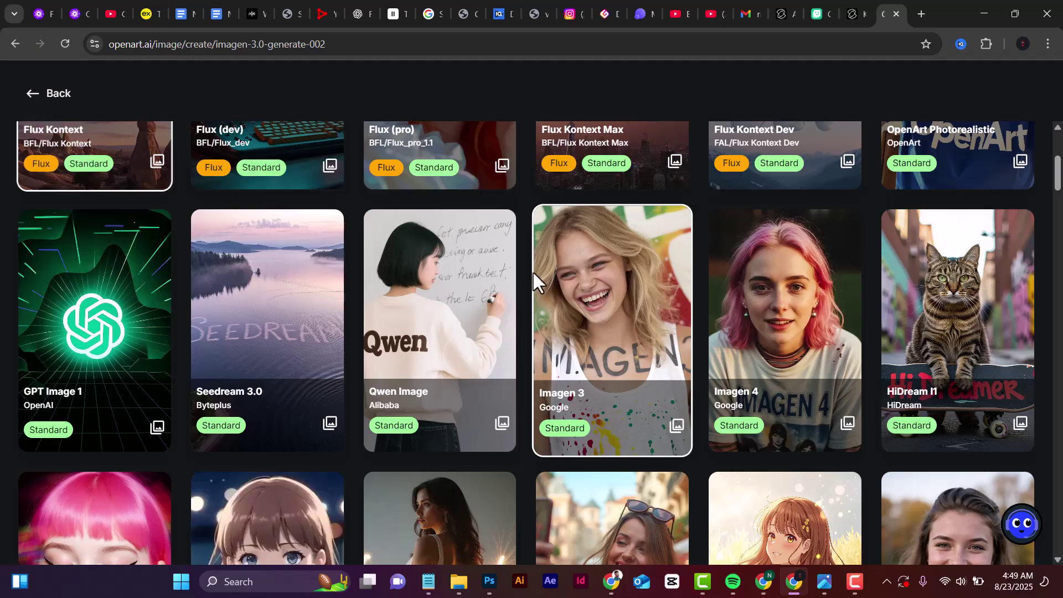
{"action": "left_click", "coordinate": [583, 290]}
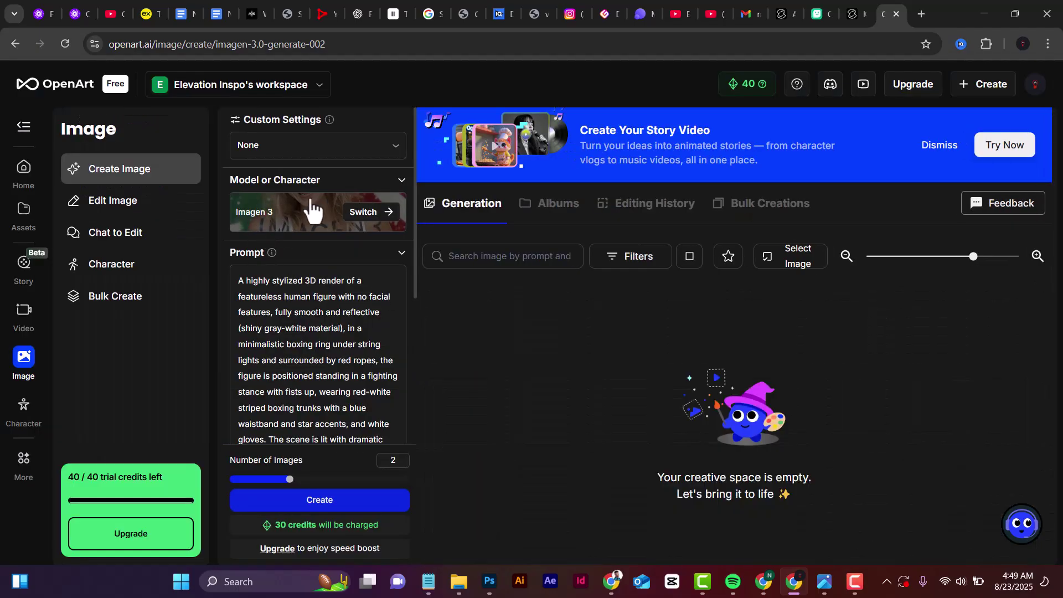
- Choose 16:9 under Output Settings and leave Number of Images at 2 (30 credits)
{"action": "scroll", "coordinate": [403, 239], "scroll_direction": "down", "scroll_amount": 1}
{"action": "scroll", "coordinate": [403, 242], "scroll_direction": "down", "scroll_amount": 5}
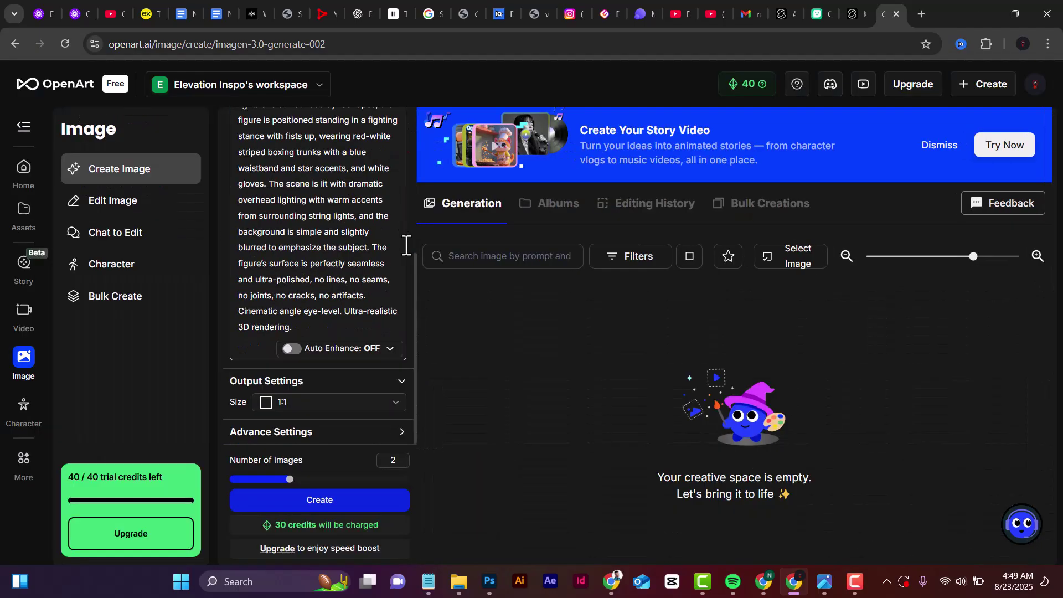
{"action": "left_click", "coordinate": [393, 408]}
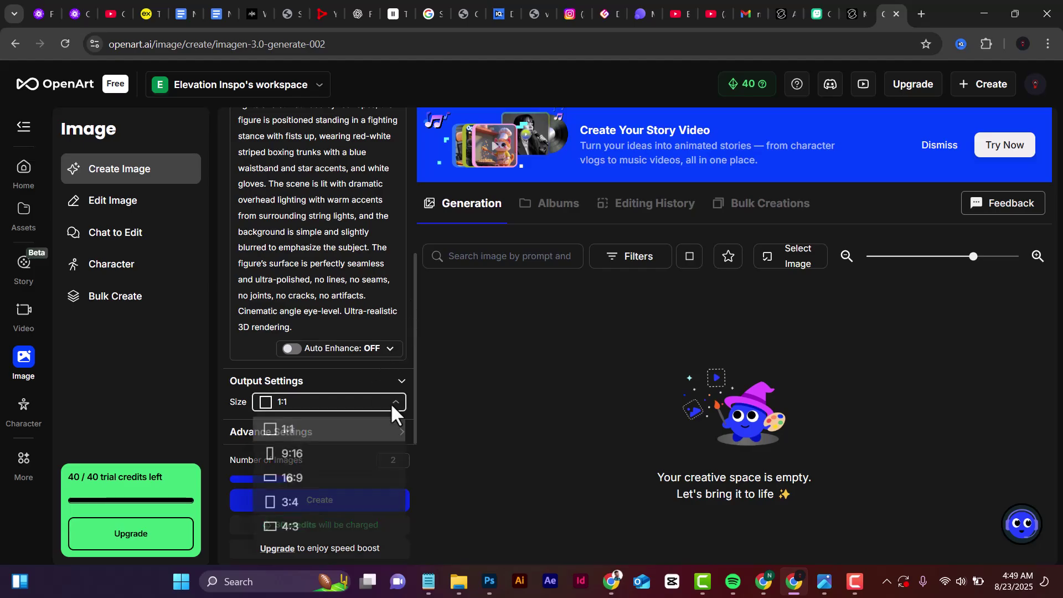
{"action": "left_click", "coordinate": [310, 480]}
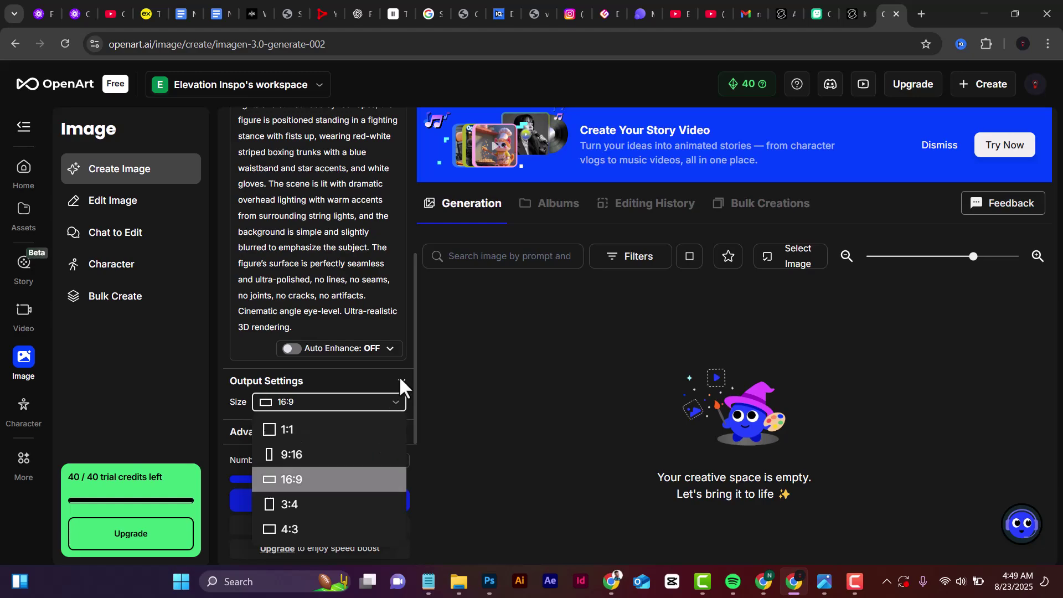
{"action": "mouse_move", "coordinate": [417, 338]}
{"action": "left_mouse_down"}
{"action": "mouse_move", "coordinate": [408, 365]}
{"action": "mouse_move", "coordinate": [414, 357]}
{"action": "left_mouse_up"}
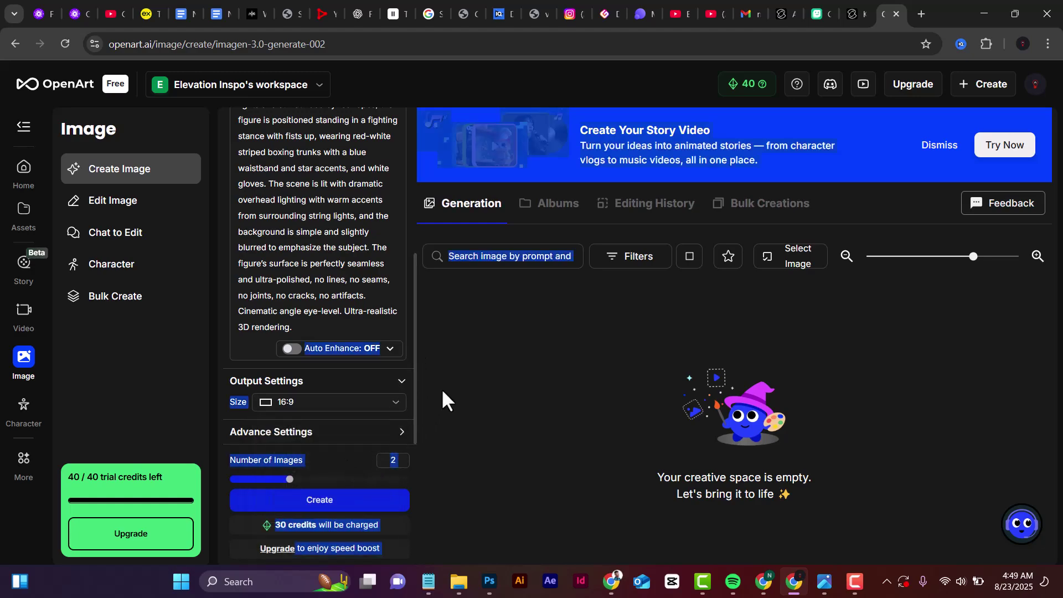
{"action": "left_click", "coordinate": [421, 371]}
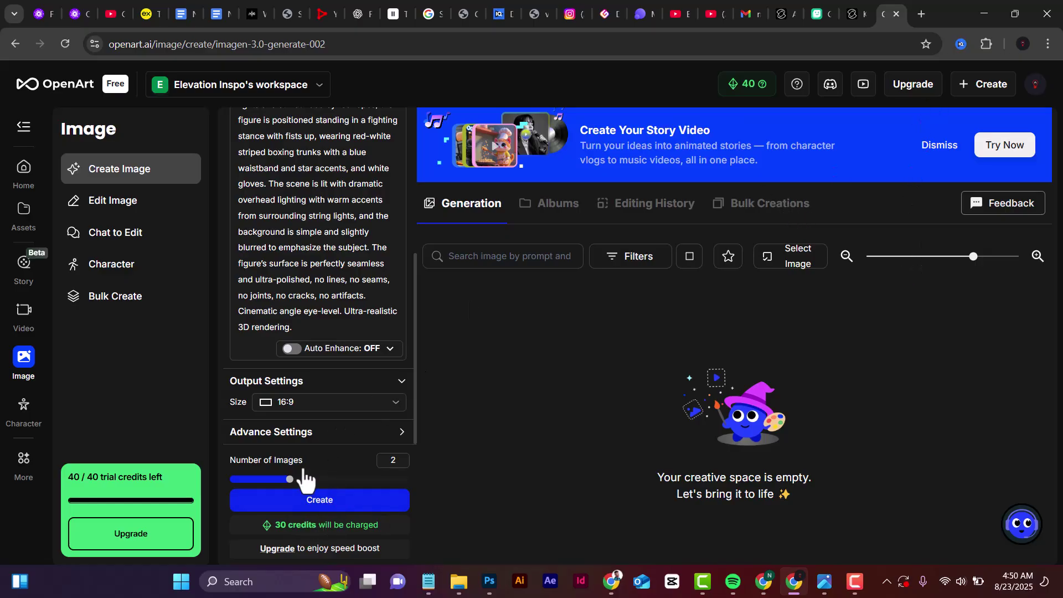
{"action": "left_click_drag", "start_coordinate": [290, 479], "coordinate": [350, 479]}
{"action": "left_click", "coordinate": [303, 480]}
{"action": "scroll", "coordinate": [417, 399], "scroll_direction": "up", "scroll_amount": 2}
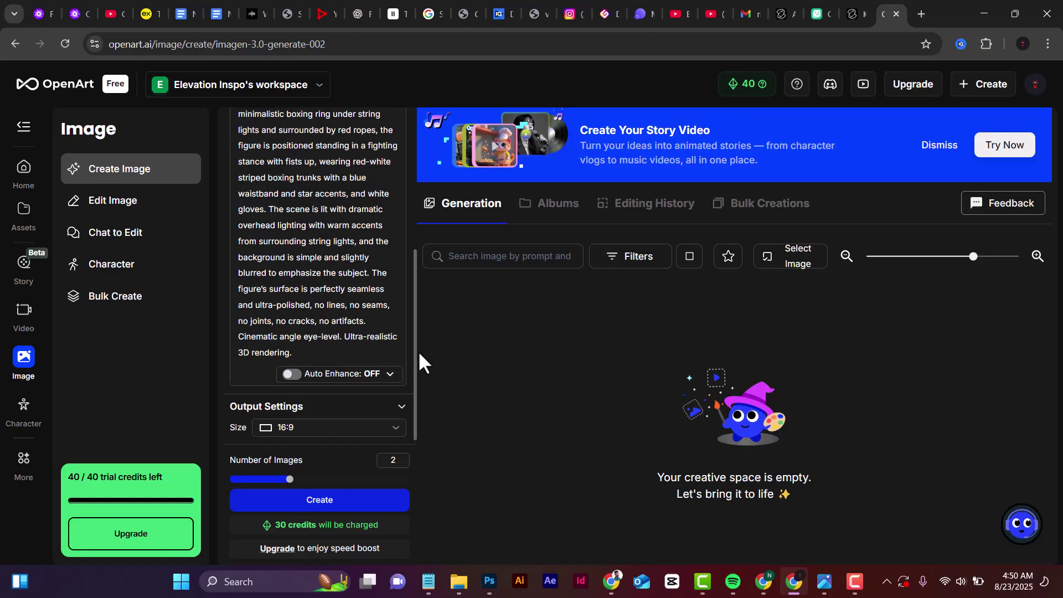
{"action": "scroll", "coordinate": [413, 310], "scroll_direction": "up", "scroll_amount": 2}
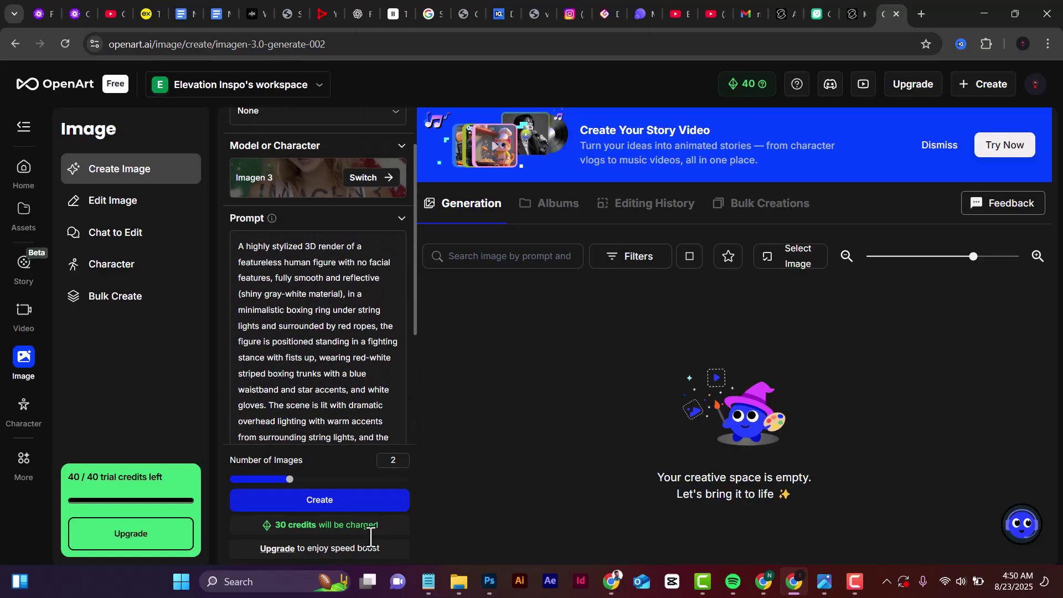
- Generate the two Imagen 3 boxer images and compare them in the full-size viewer
{"action": "left_click", "coordinate": [326, 501]}
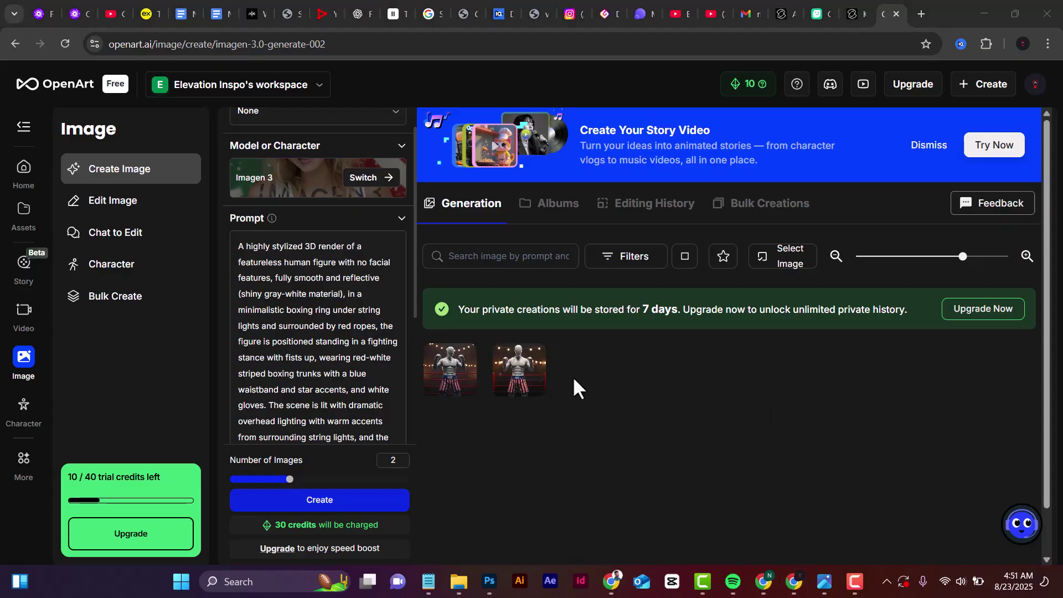
{"action": "left_click", "coordinate": [448, 370]}
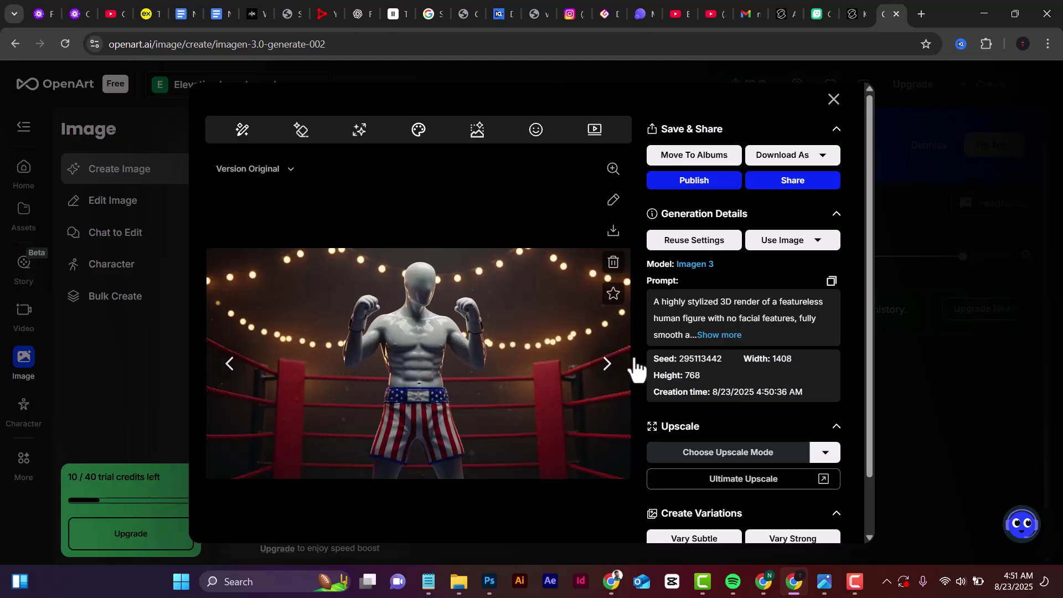
{"action": "left_click", "coordinate": [608, 366]}
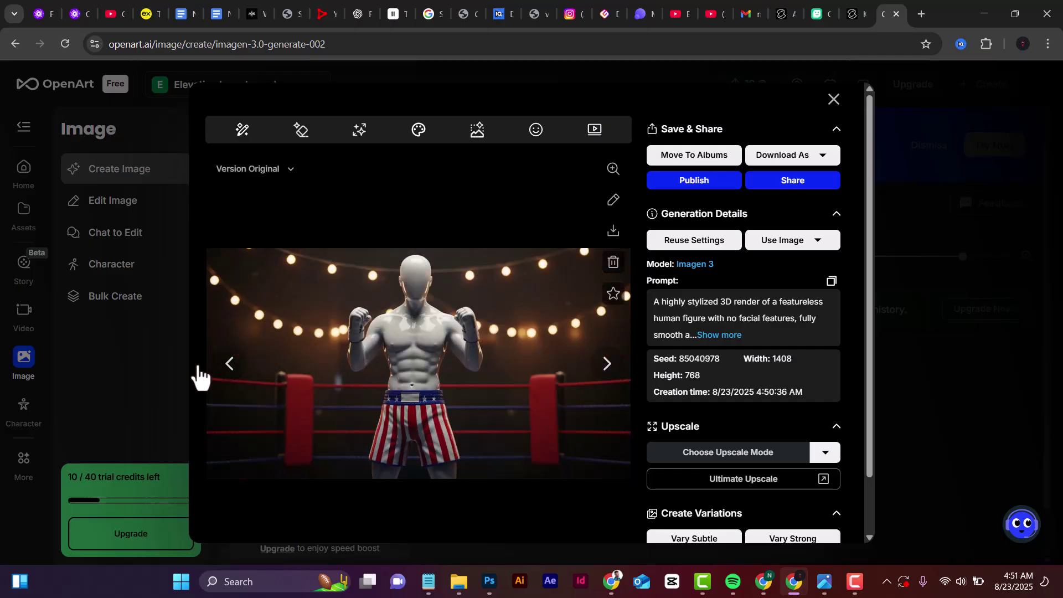
{"action": "left_click", "coordinate": [224, 367]}
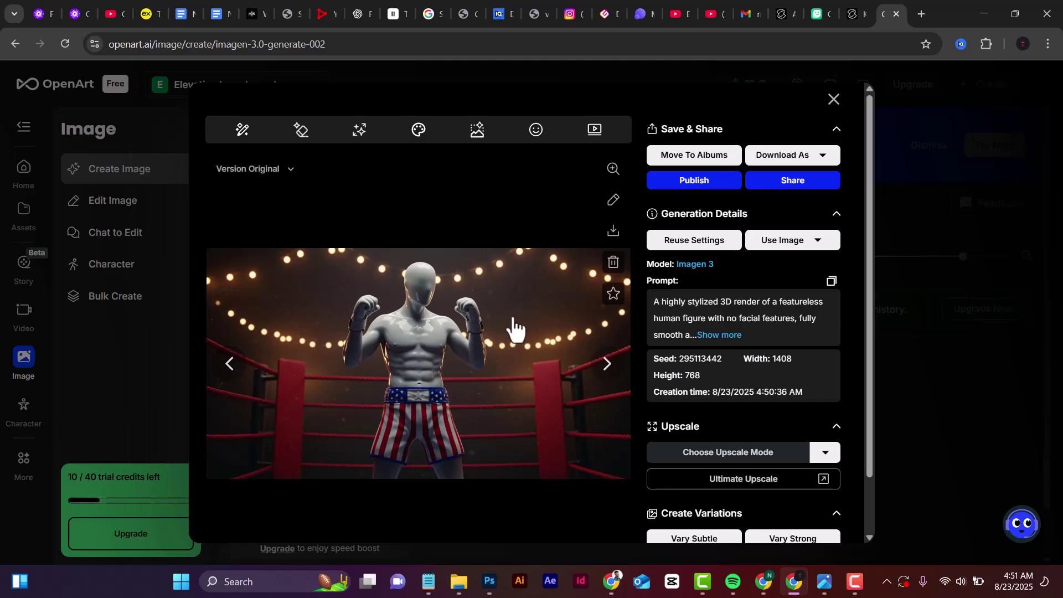
- Download the original of the first 1408×768 boxer image, then return to ChatGPT
{"action": "scroll", "coordinate": [601, 333], "scroll_direction": "down", "scroll_amount": 1}
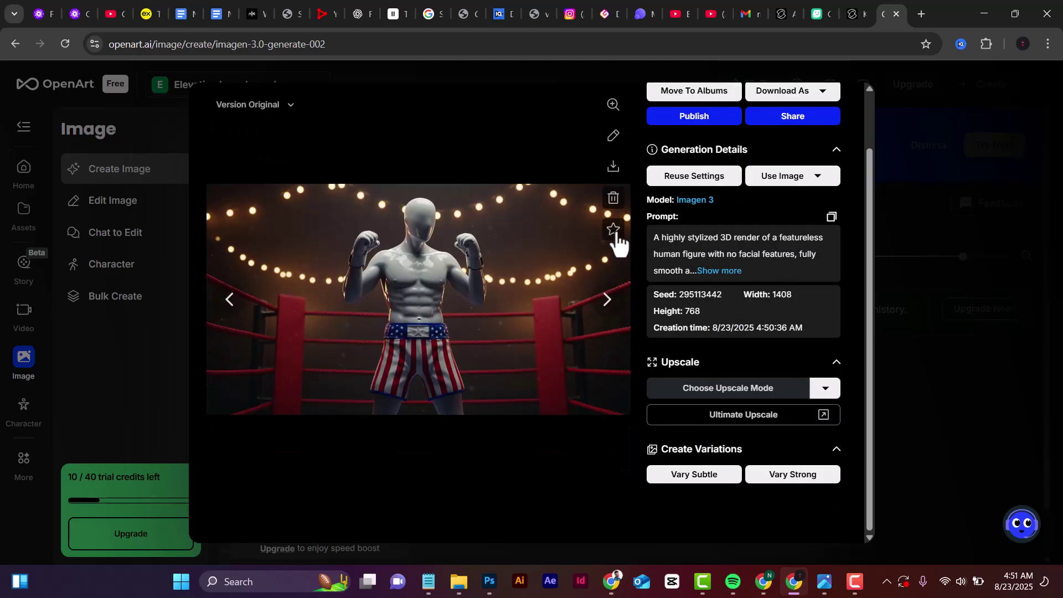
{"action": "left_click", "coordinate": [614, 172]}
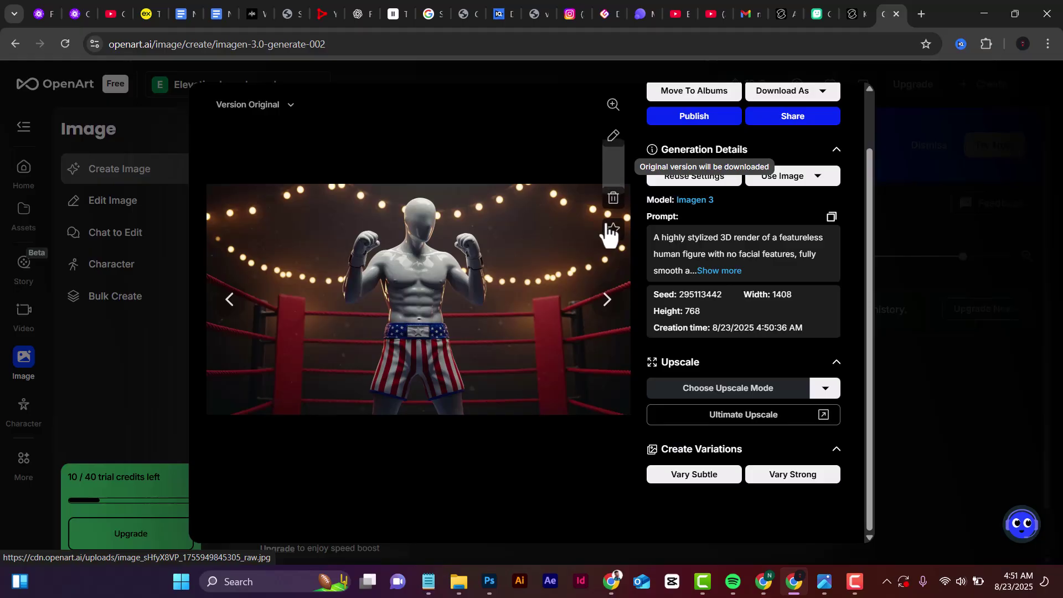
{"action": "left_click", "coordinate": [607, 302]}
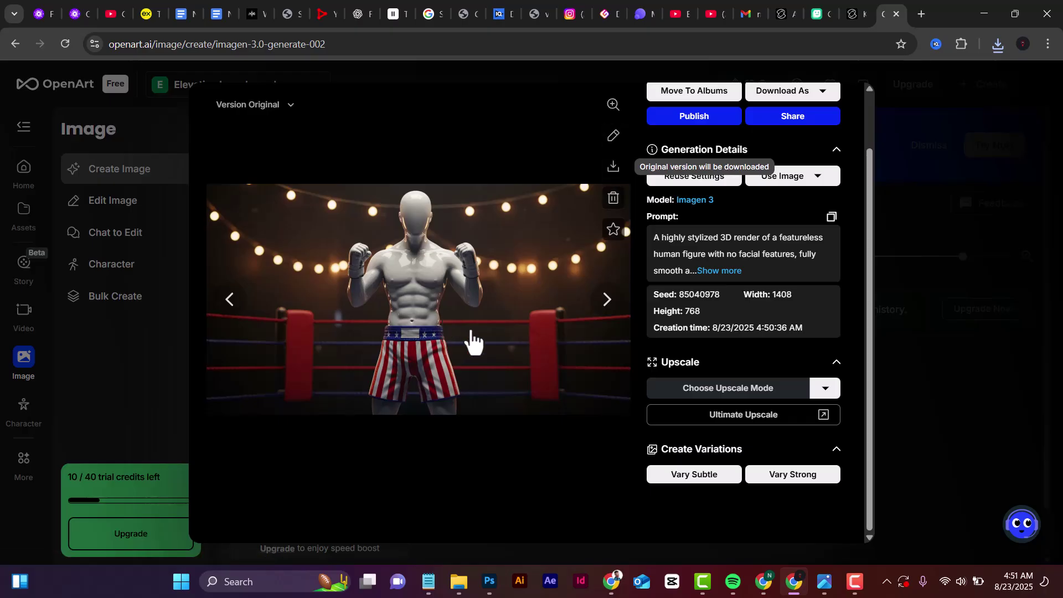
{"action": "key", "text": "alt+Tab"}
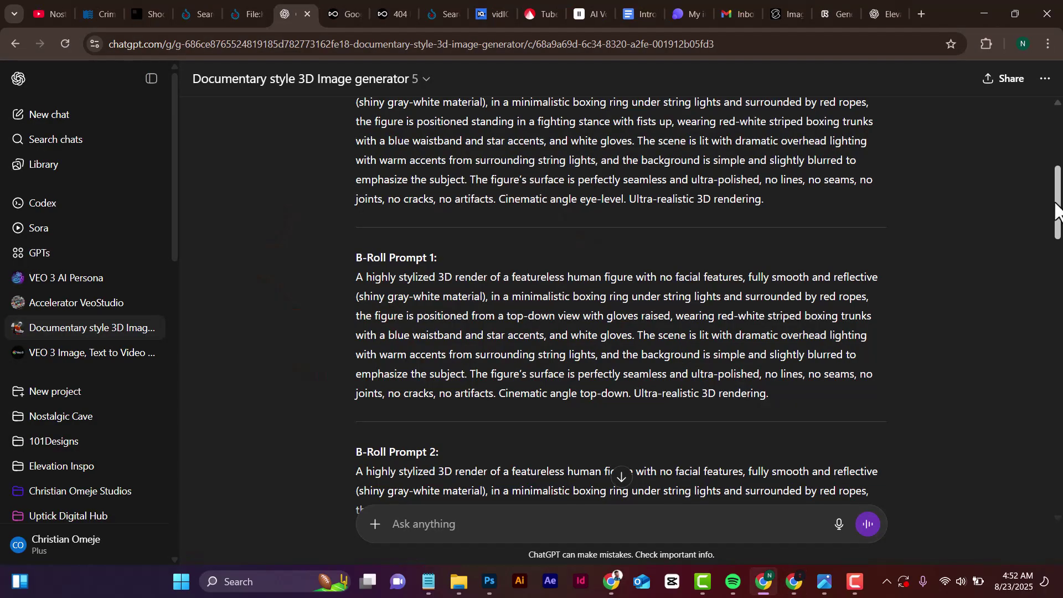
{"action": "scroll", "coordinate": [1058, 211], "scroll_direction": "up", "scroll_amount": 5}
{"action": "scroll", "coordinate": [862, 403], "scroll_direction": "down", "scroll_amount": 2}
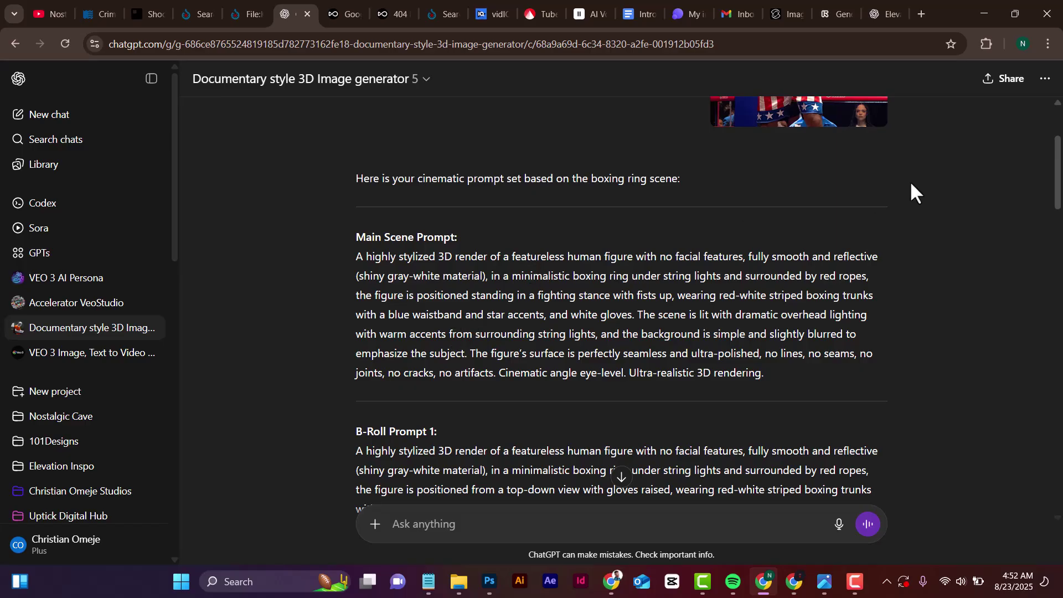
{"action": "scroll", "coordinate": [1059, 161], "scroll_direction": "down", "scroll_amount": 2}
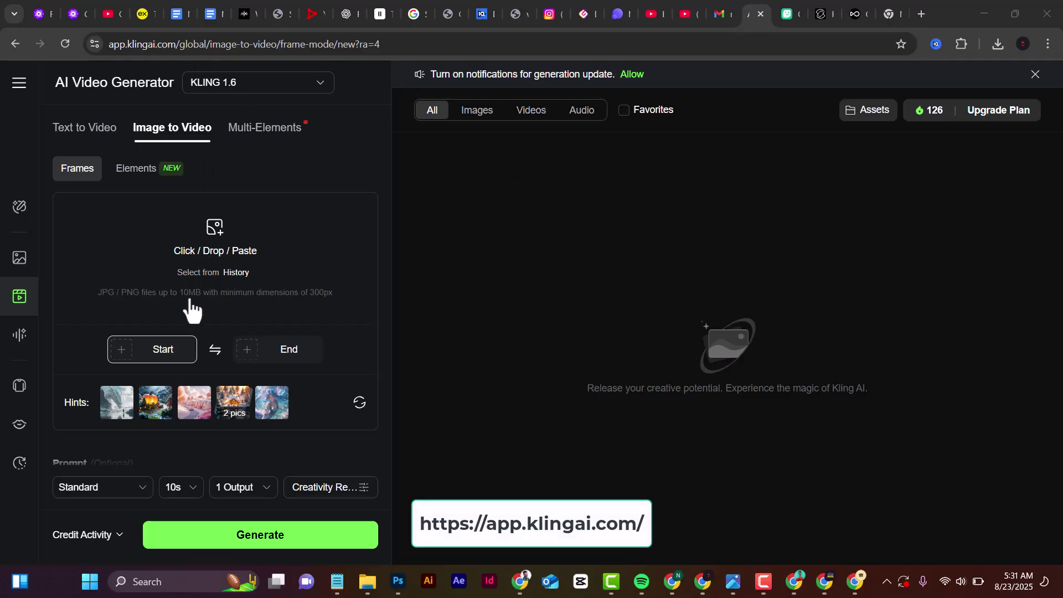
- Upload the boxer image as the Start frame in Image to Video
{"action": "left_click", "coordinate": [152, 362]}
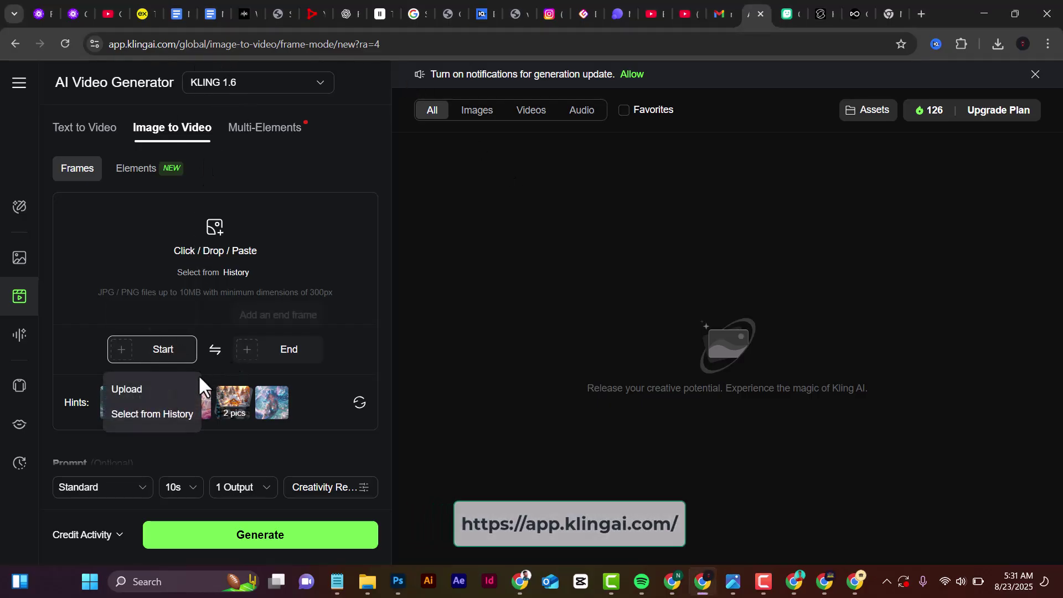
{"action": "left_click", "coordinate": [138, 390]}
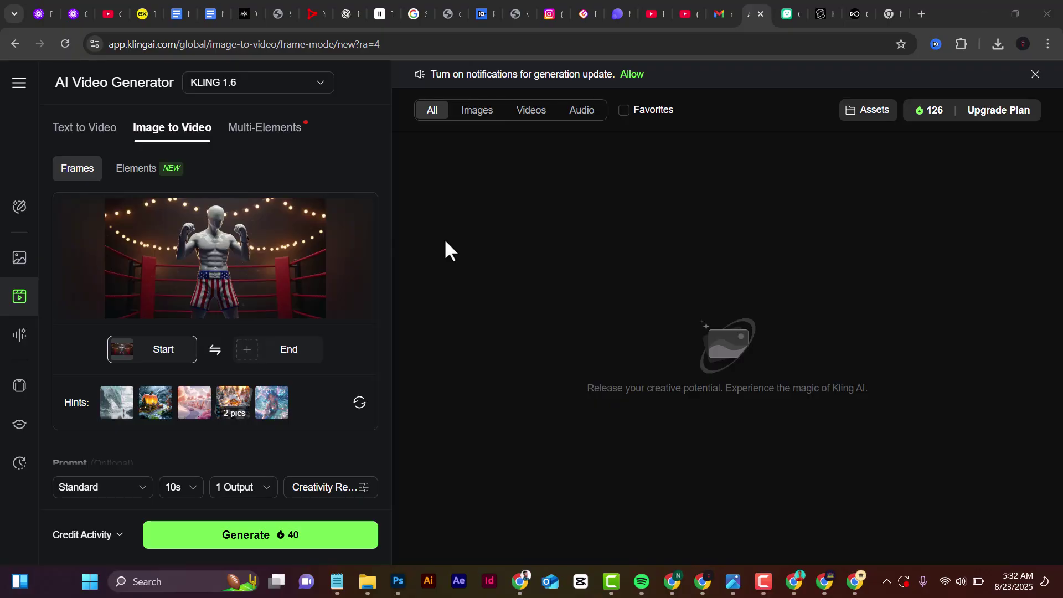
{"action": "scroll", "coordinate": [339, 201], "scroll_direction": "down", "scroll_amount": 5}
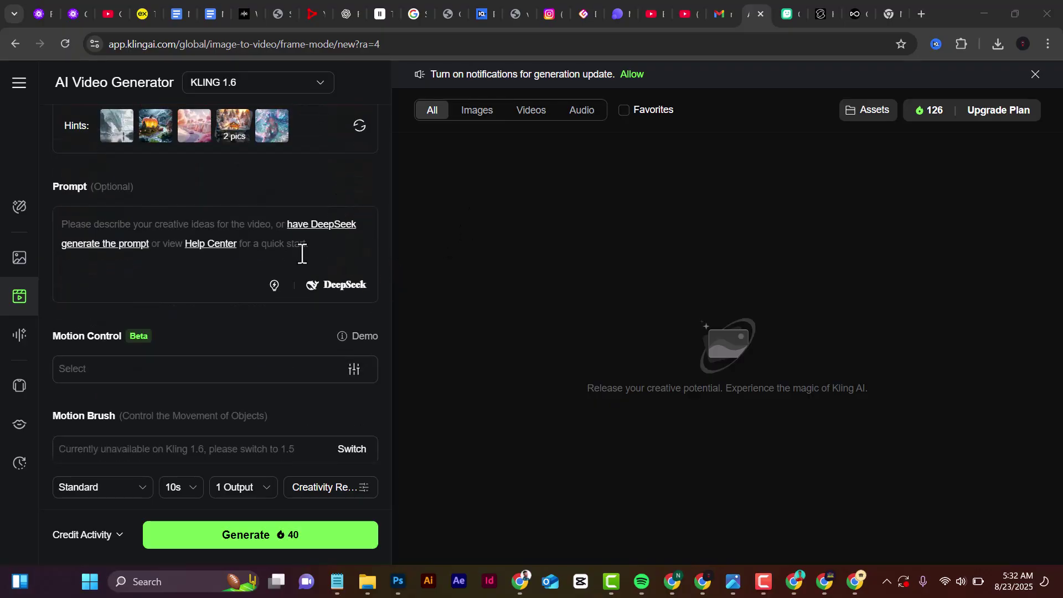
- Paste the cinematic slow-motion, zooming-camera prompt into the Prompt box
{"action": "left_click", "coordinate": [140, 223]}
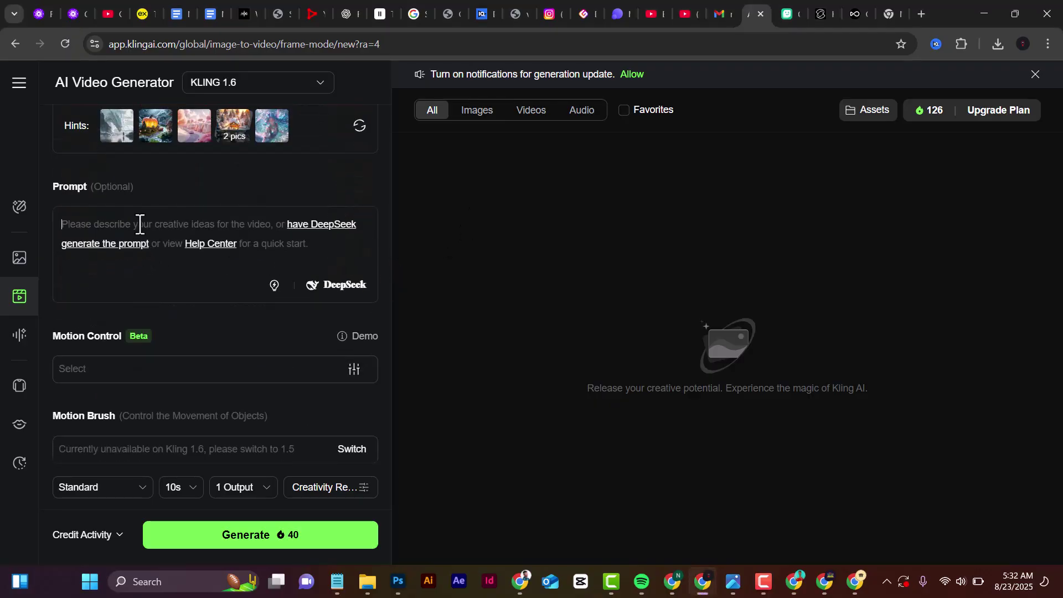
{"action": "type", "text": "Cinematic video. The camera slowly zooms in and out. The Character moves slowly in dramatic slow motion, with subtle and expressive body movements."}
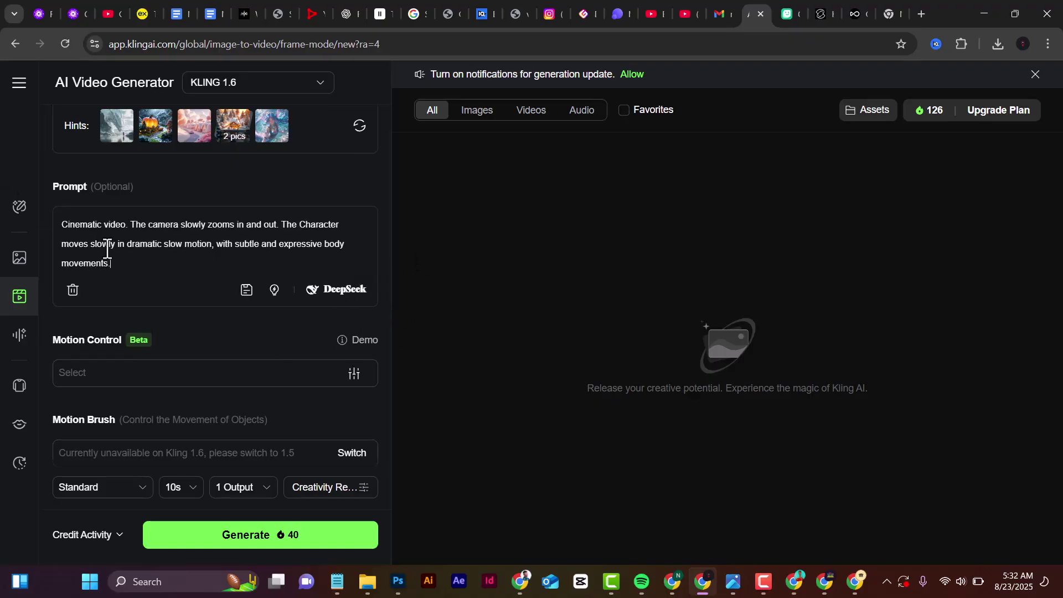
{"action": "mouse_move", "coordinate": [321, 339]}
- Replace the prompt with DeepSeek-R1's rewritten mannequin-boxer version
{"action": "left_click", "coordinate": [344, 290]}
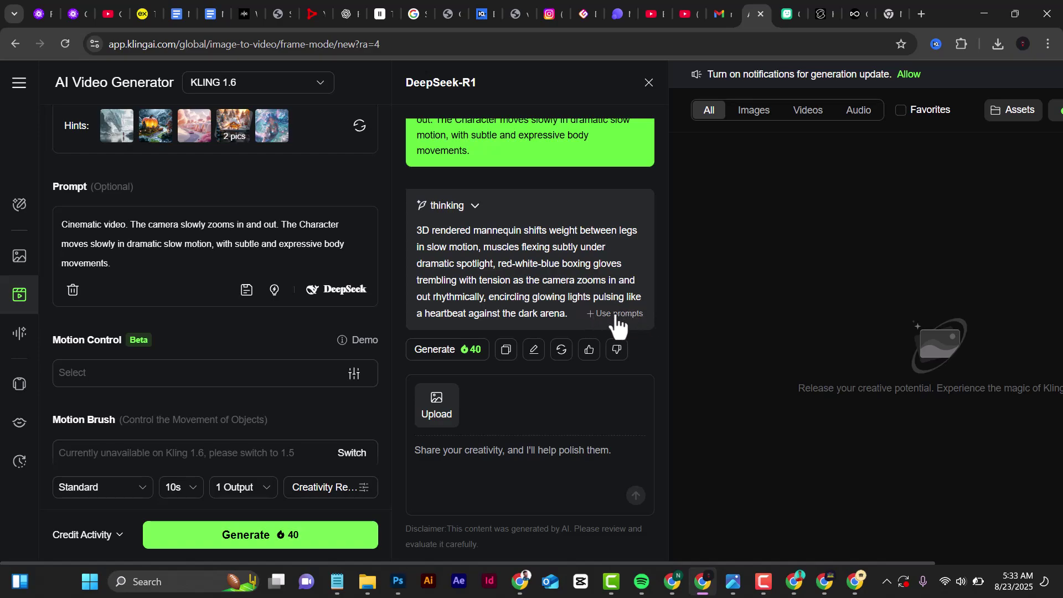
{"action": "left_click", "coordinate": [603, 315]}
{"action": "scroll", "coordinate": [243, 332], "scroll_direction": "down", "scroll_amount": 5}
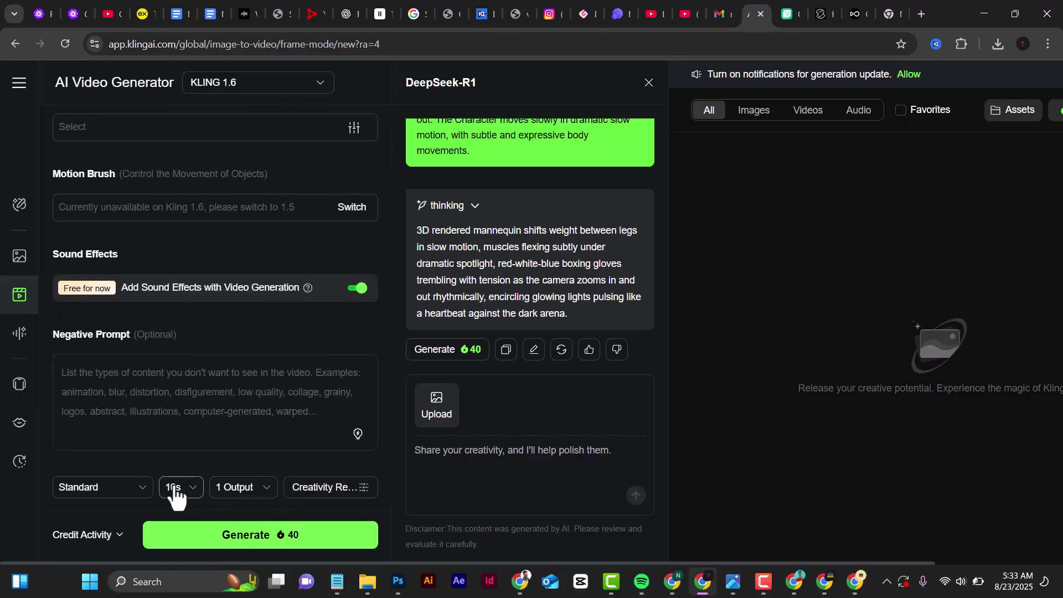
- Set the clip duration to 5s and start generating the video
{"action": "left_click", "coordinate": [193, 497]}
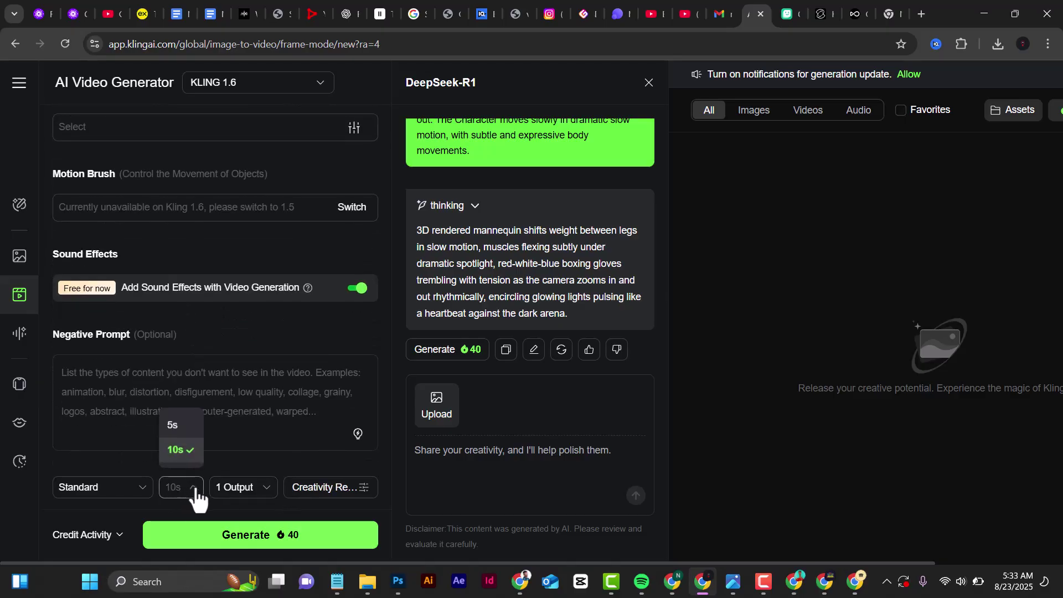
{"action": "left_click", "coordinate": [176, 427]}
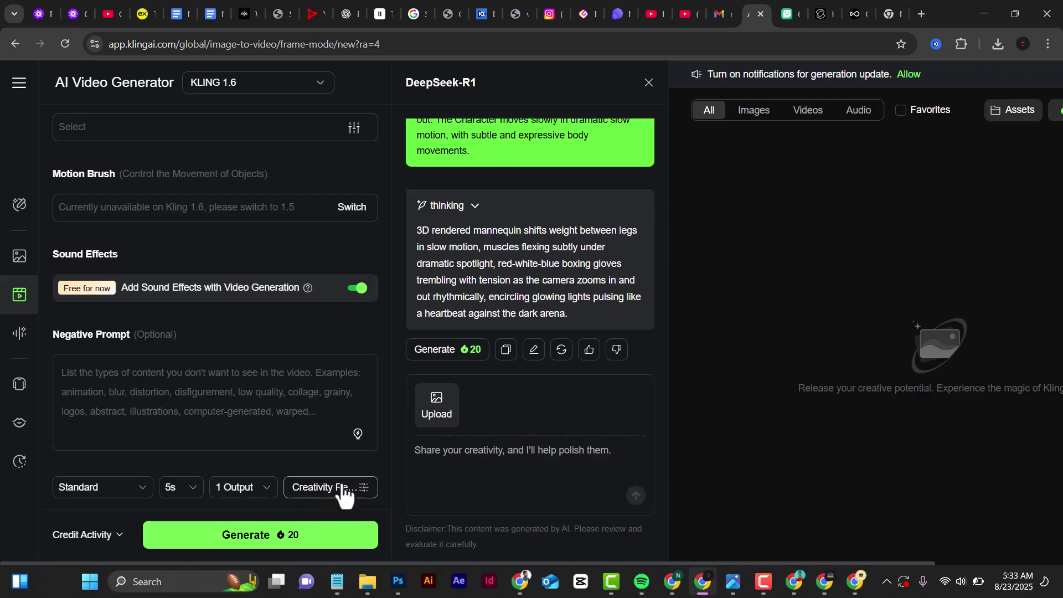
{"action": "left_click", "coordinate": [313, 534]}
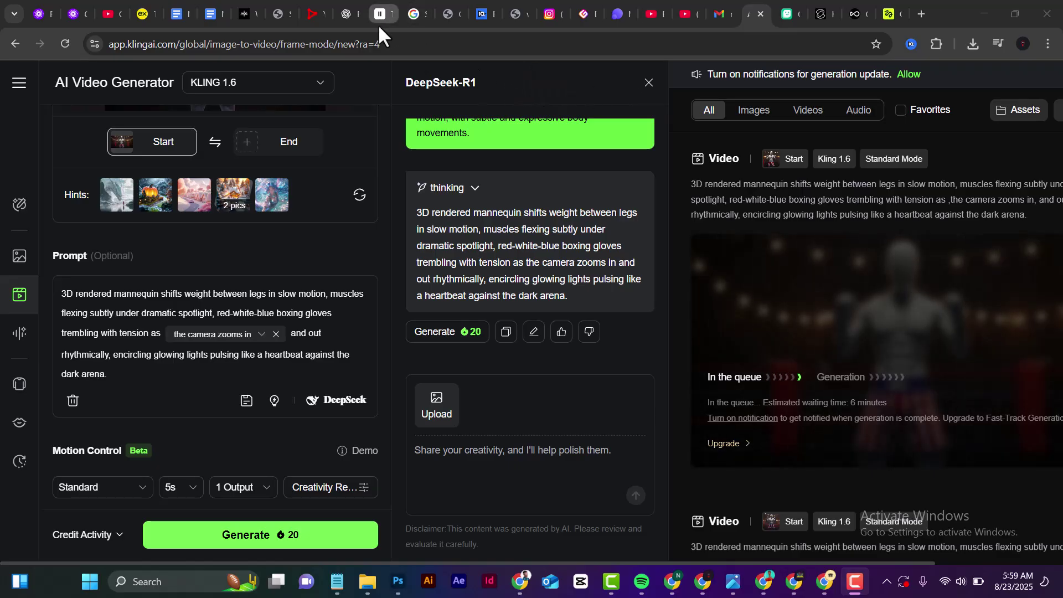
{"action": "mouse_move", "coordinate": [377, 24]}
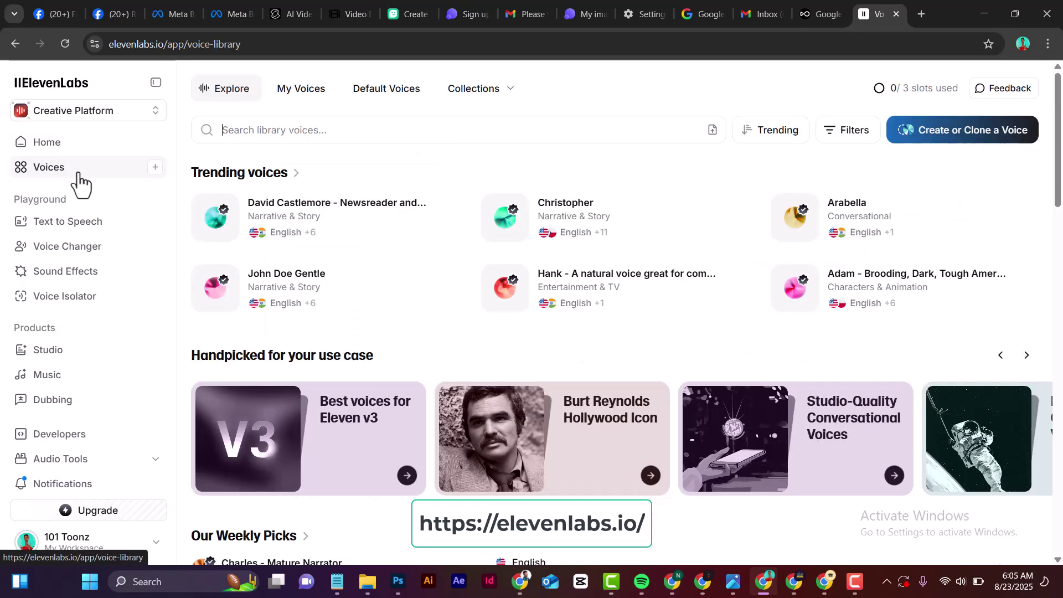
{"action": "left_click", "coordinate": [844, 142]}
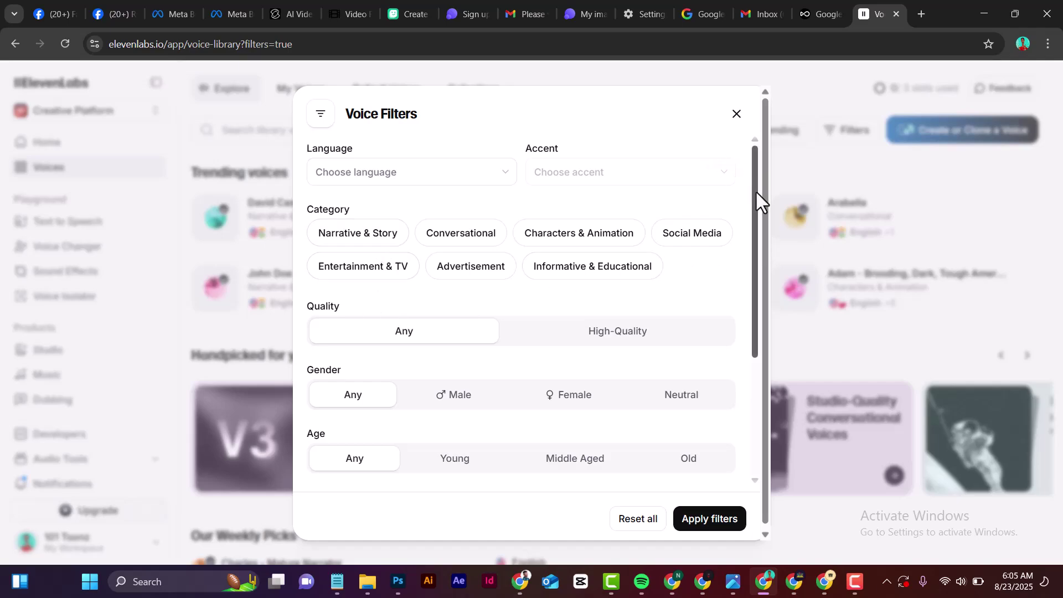
{"action": "scroll", "coordinate": [761, 212], "scroll_direction": "down", "scroll_amount": 1}
{"action": "scroll", "coordinate": [761, 211], "scroll_direction": "down", "scroll_amount": 1}
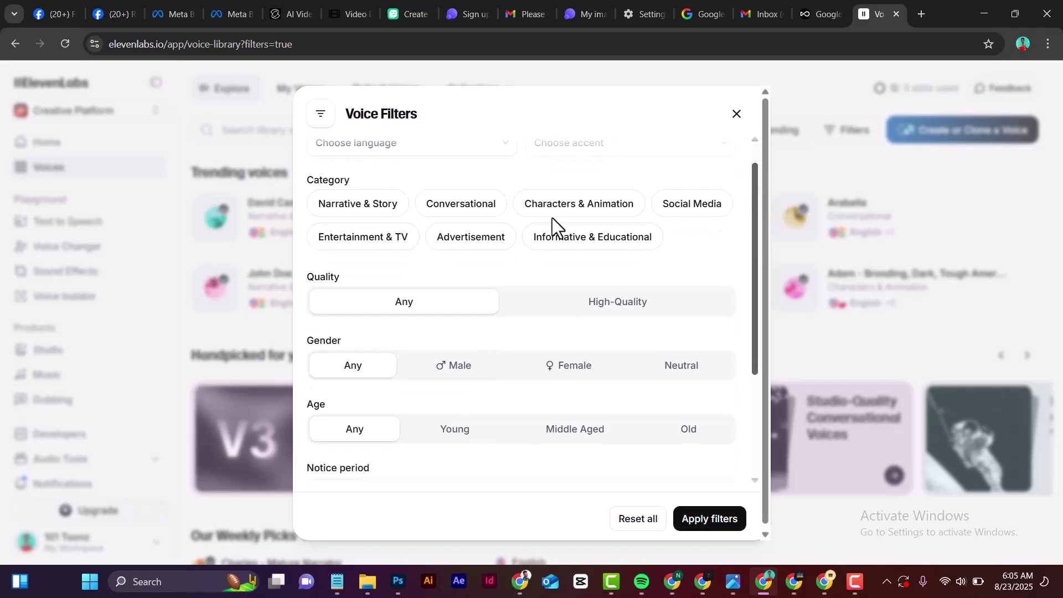
{"action": "left_click", "coordinate": [367, 212]}
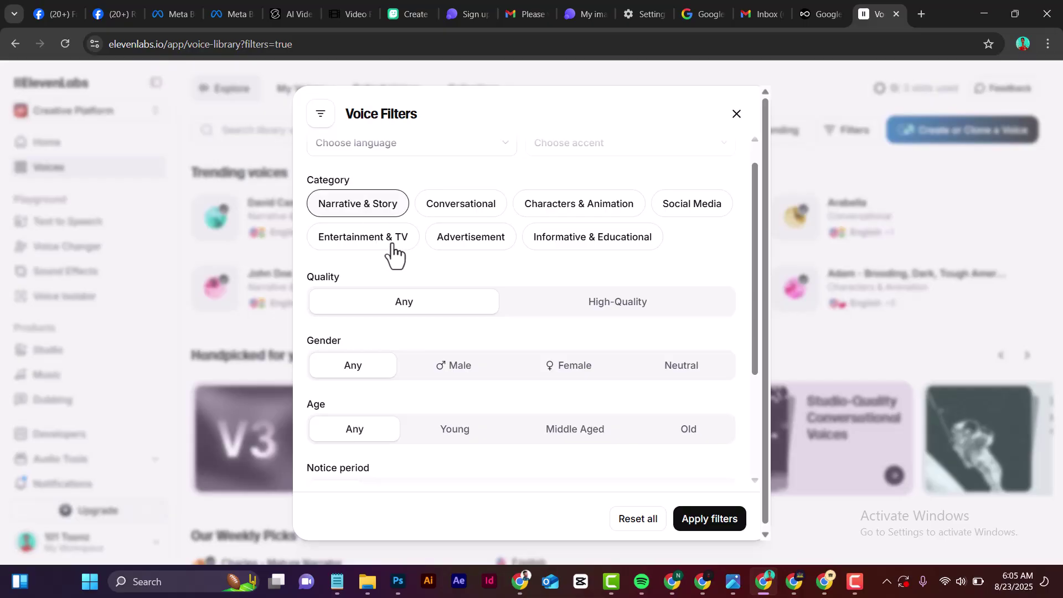
{"action": "left_click", "coordinate": [598, 310]}
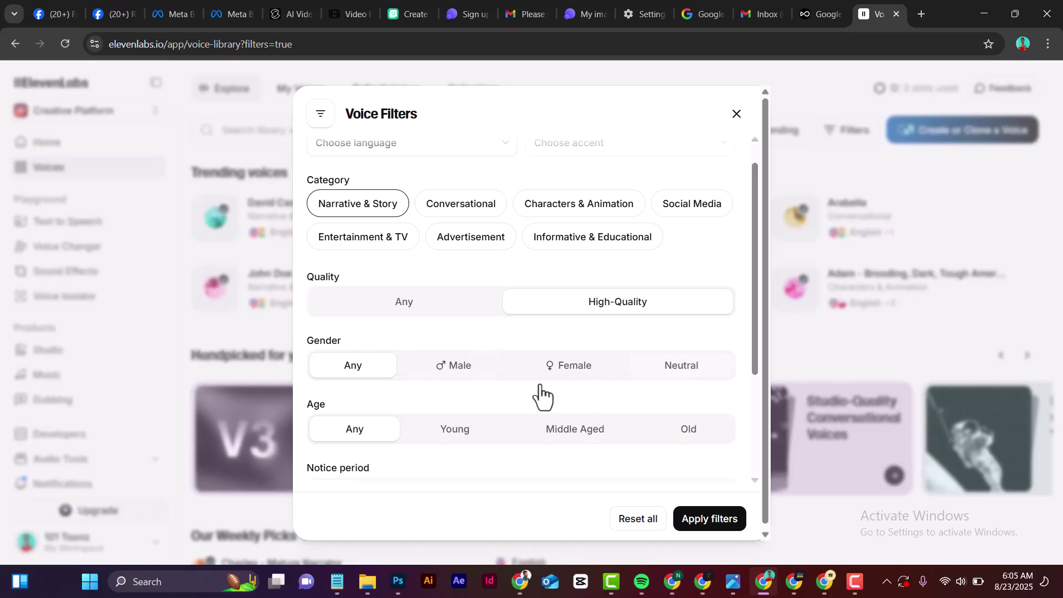
{"action": "left_click", "coordinate": [473, 377]}
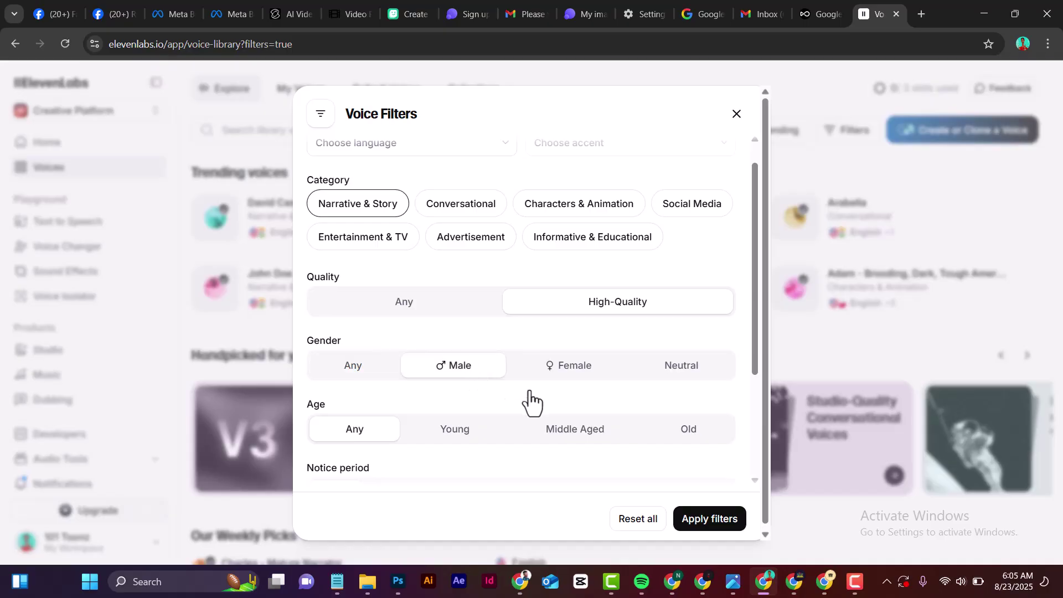
{"action": "left_click", "coordinate": [576, 437]}
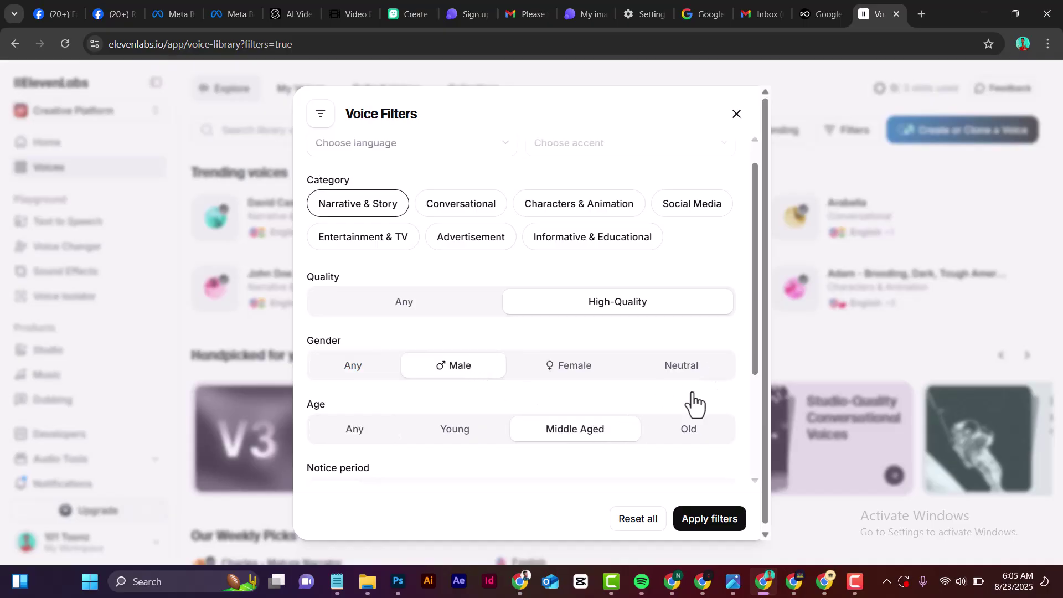
{"action": "left_click_drag", "start_coordinate": [753, 336], "coordinate": [736, 474]}
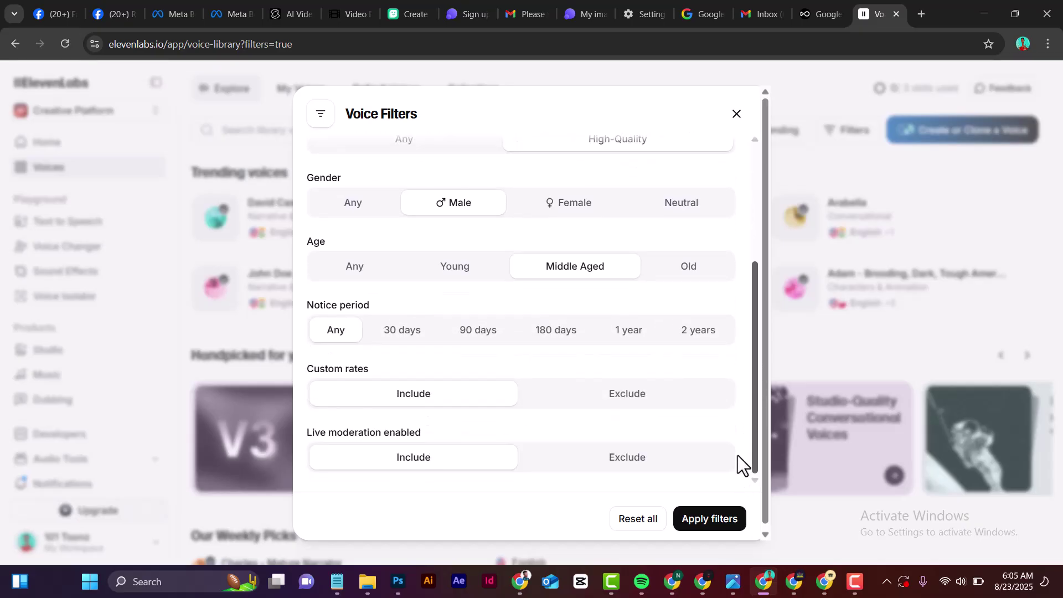
{"action": "left_click_drag", "start_coordinate": [745, 373], "coordinate": [758, 200]}
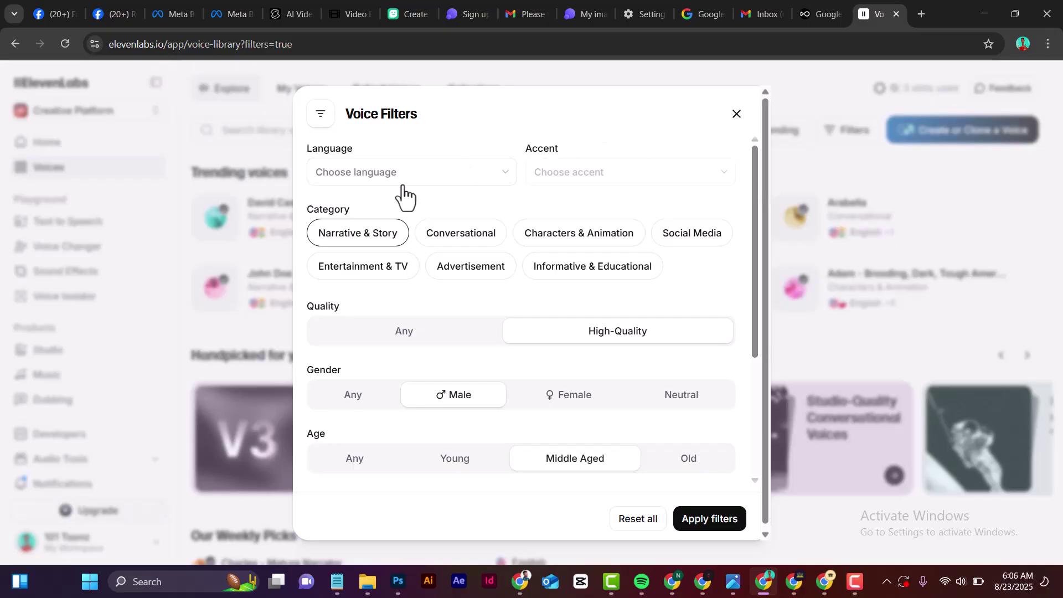
{"action": "left_click", "coordinate": [397, 178]}
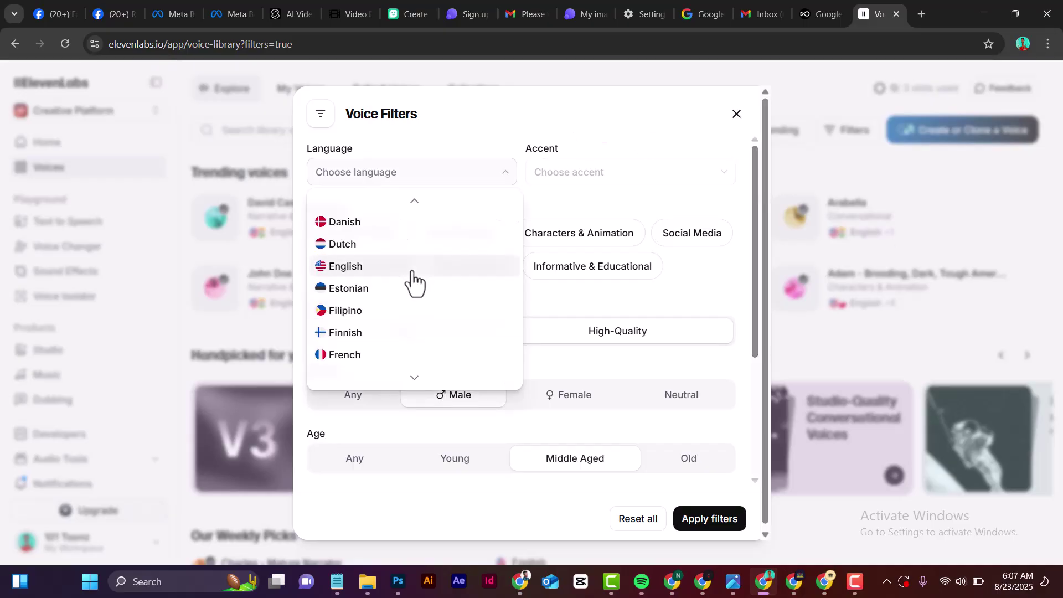
{"action": "left_click", "coordinate": [413, 276]}
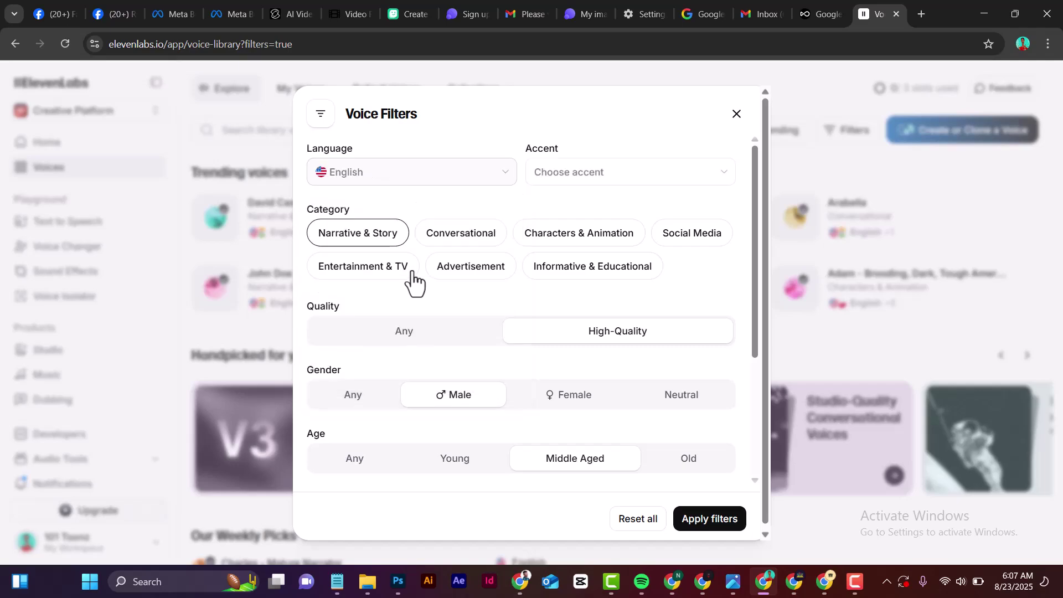
{"action": "left_click", "coordinate": [729, 527]}
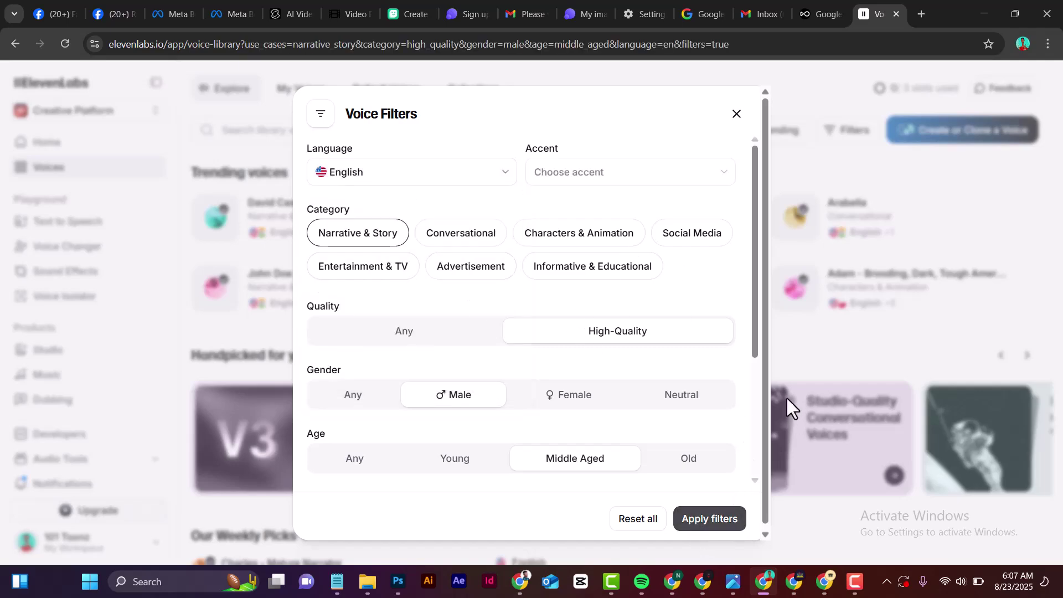
{"action": "left_click", "coordinate": [118, 176]}
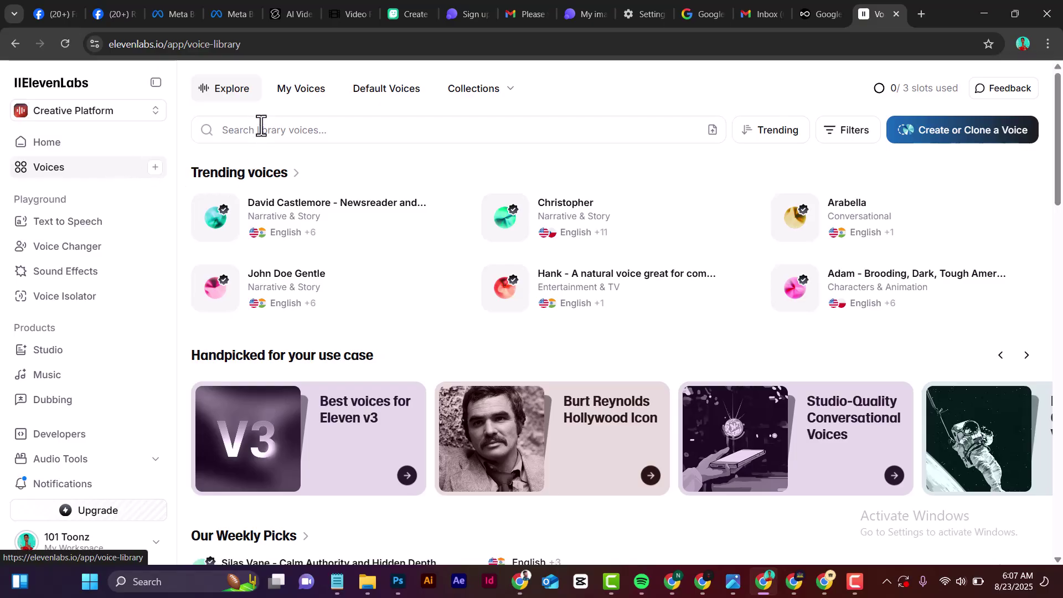